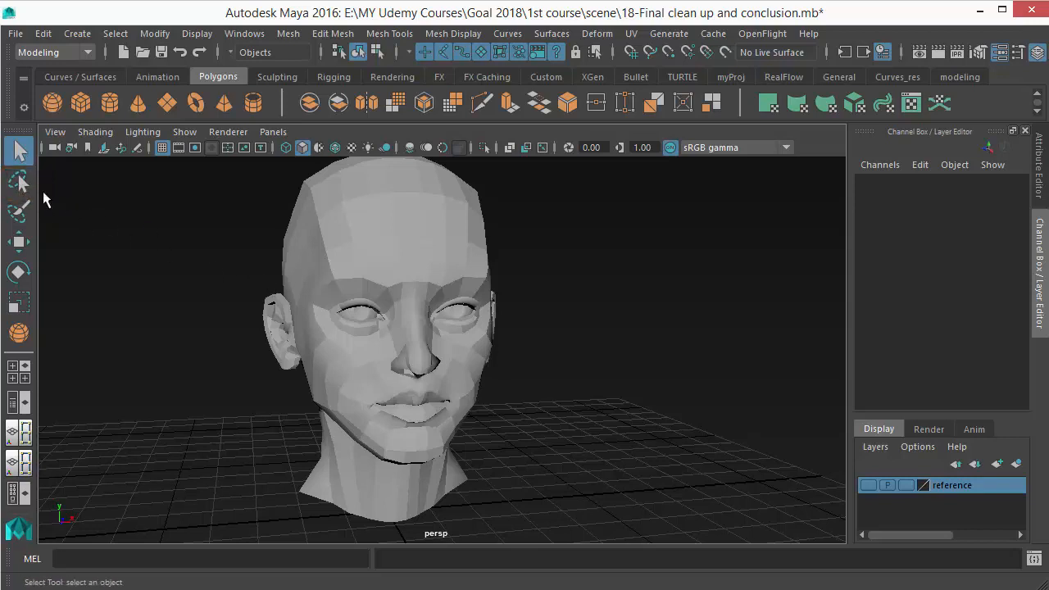
Step: Select the head mesh and switch it to vertex component mode, viewed from the side near the nose
key(alt)
alt+drag(219, 315, 169, 291)
alt+drag(397, 323, 412, 248)
click(412, 248)
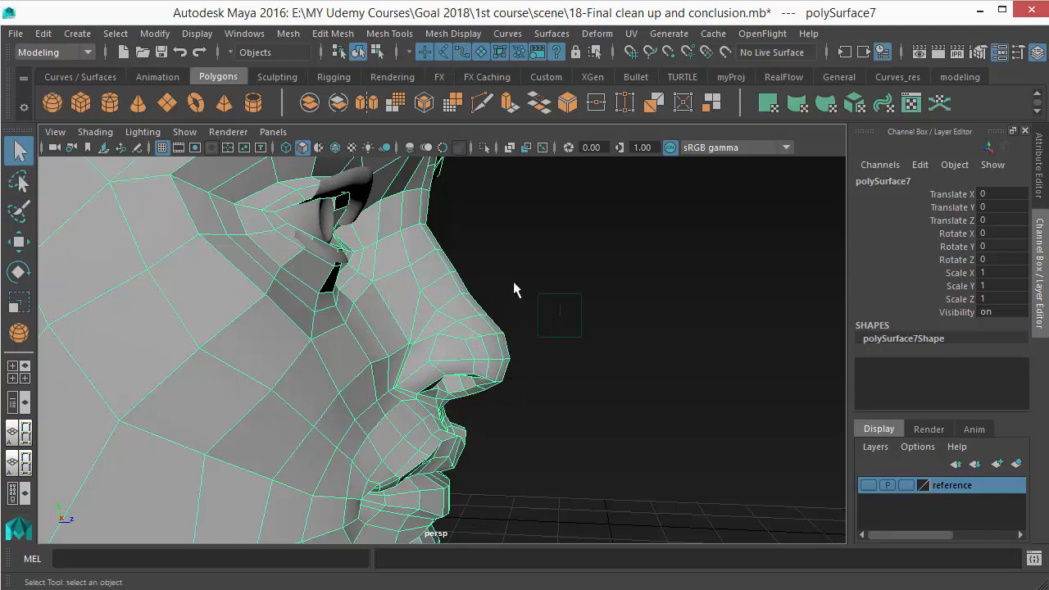
drag(505, 310, 473, 370)
drag(326, 522, 393, 404)
click(451, 332)
right_drag(435, 300, 363, 164)
Step: Lasso-select the vertices running along the bridge and tip of the nose
click(20, 181)
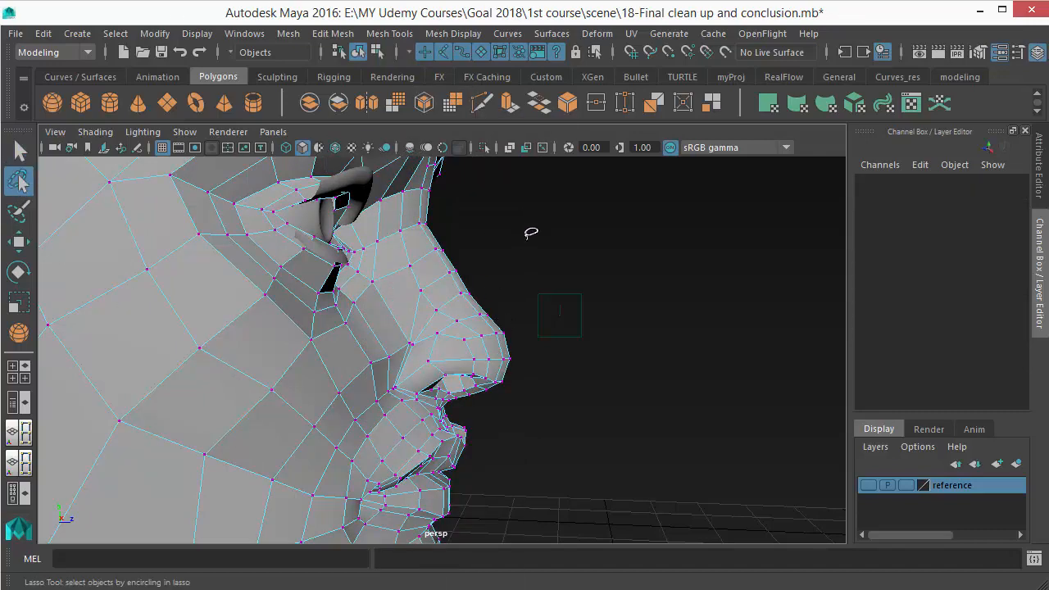
mouse_move(647, 207)
mouse_down()
mouse_move(667, 287)
mouse_move(750, 270)
mouse_move(705, 197)
mouse_move(751, 176)
mouse_move(660, 190)
mouse_move(686, 246)
mouse_move(642, 370)
mouse_move(738, 215)
mouse_move(737, 244)
mouse_up()
mouse_move(429, 237)
mouse_down()
mouse_move(399, 259)
mouse_move(401, 295)
mouse_move(430, 322)
mouse_move(463, 325)
mouse_move(492, 387)
mouse_move(527, 368)
mouse_move(536, 281)
mouse_move(483, 236)
mouse_up()
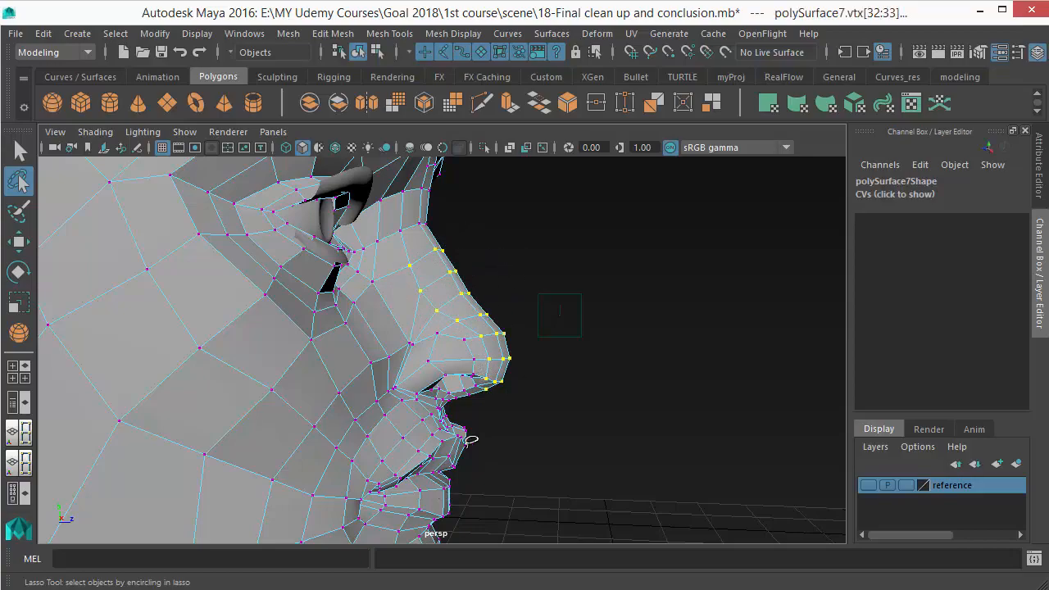
Step: Enlarge the Paint Selection brush and paint-select vertices across the forehead, temple and cheek
scroll(618, 297, down, 5)
mouse_move(618, 297)
alt+mouse_down()
mouse_move(434, 325)
mouse_move(416, 374)
mouse_move(442, 382)
mouse_move(541, 361)
mouse_move(471, 361)
mouse_move(501, 263)
alt+mouse_up()
scroll(443, 381, up, 2)
alt+drag(493, 339, 375, 365)
alt+drag(316, 300, 377, 352)
alt+drag(445, 378, 374, 346)
mouse_move(374, 347)
alt+middle_down()
mouse_move(377, 309)
mouse_move(387, 339)
alt+middle_up()
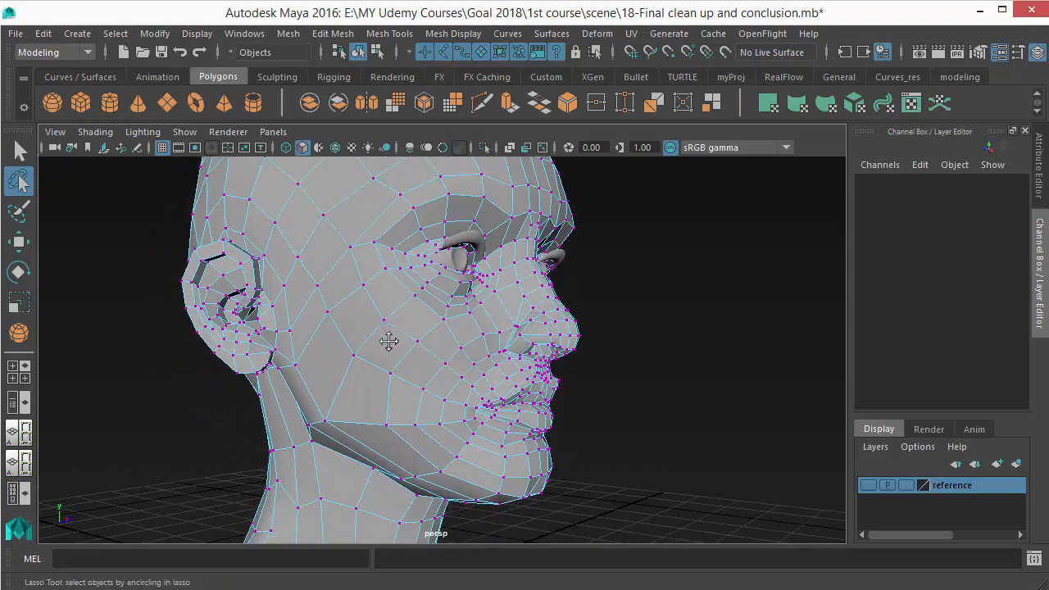
alt+drag(387, 340, 406, 344)
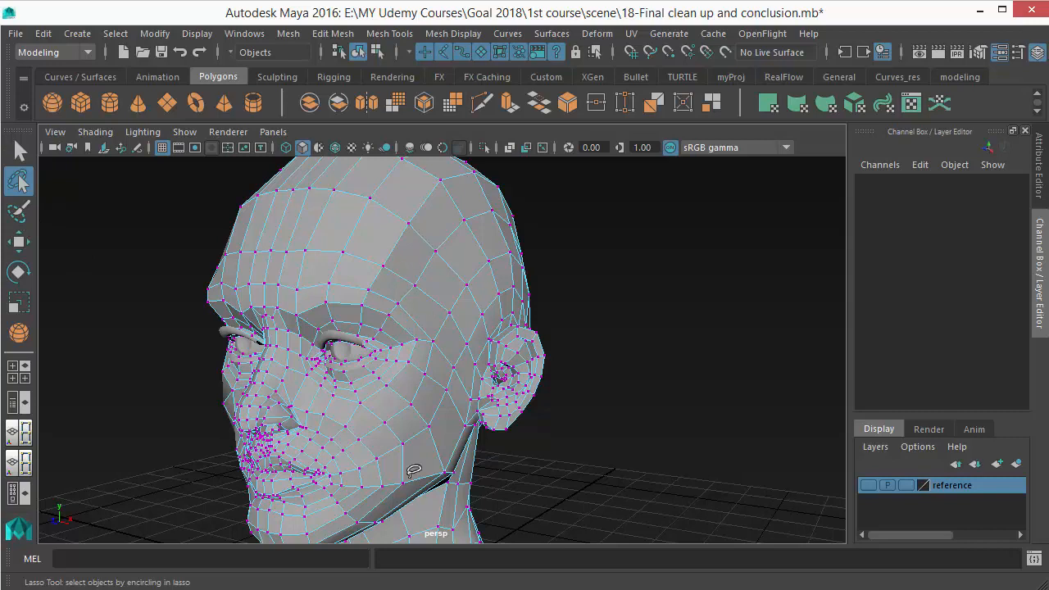
click(16, 215)
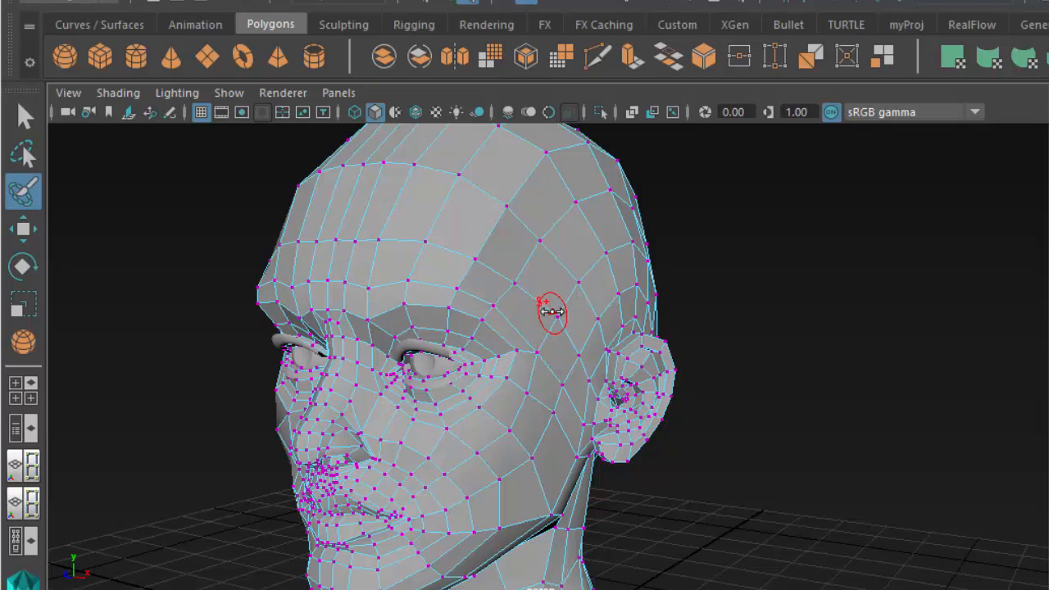
mouse_move(556, 313)
mouse_down()
mouse_move(604, 312)
mouse_move(564, 314)
mouse_move(590, 318)
mouse_up()
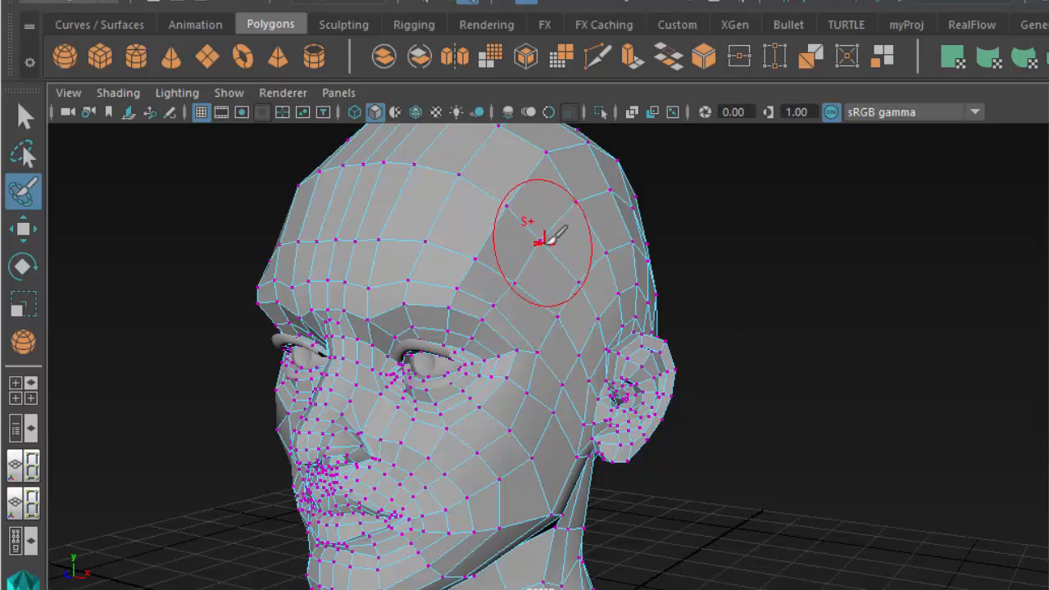
mouse_move(554, 235)
mouse_down()
mouse_move(490, 203)
mouse_move(587, 316)
mouse_move(590, 230)
mouse_move(550, 154)
mouse_move(444, 180)
mouse_move(412, 228)
mouse_move(521, 310)
mouse_move(541, 365)
mouse_move(534, 453)
mouse_move(562, 409)
mouse_move(441, 462)
mouse_move(611, 197)
mouse_move(639, 244)
mouse_move(631, 279)
mouse_up()
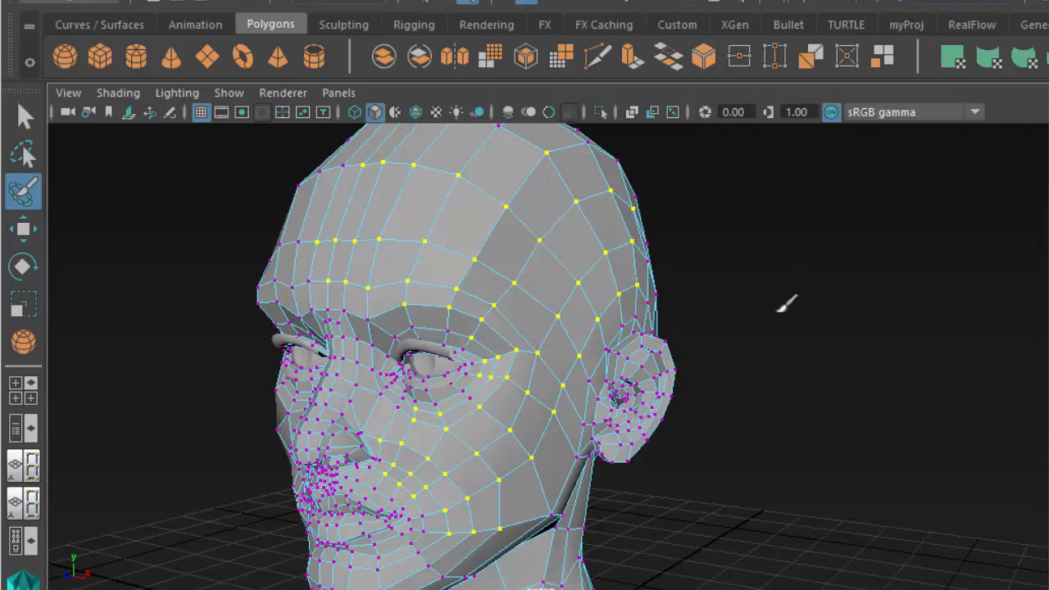
Step: Extend the painted vertex selection over the back of the head
scroll(791, 319, down, 2)
alt+drag(796, 313, 533, 318)
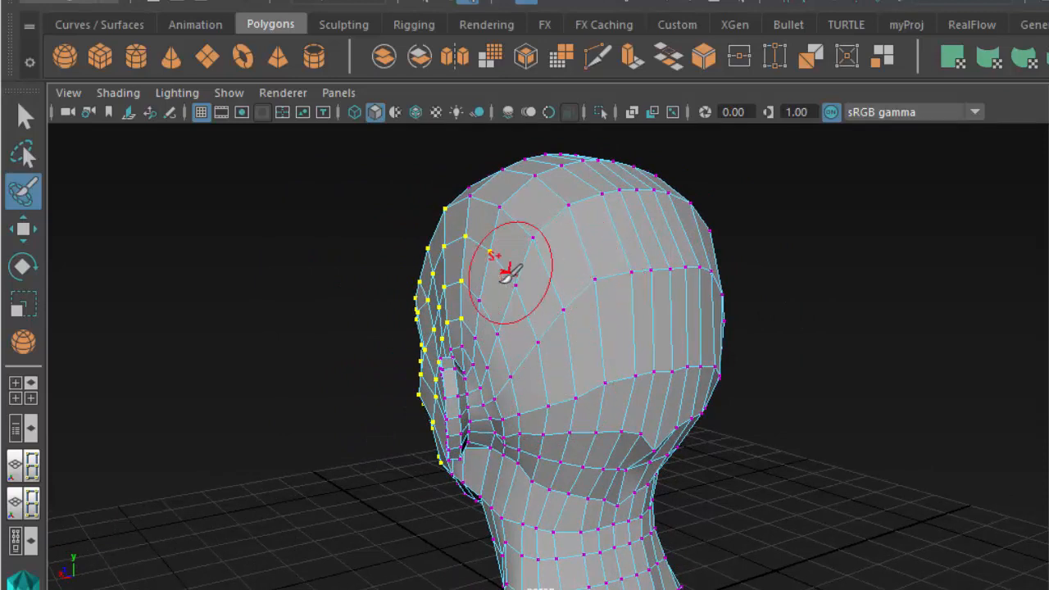
mouse_move(516, 254)
mouse_down()
mouse_move(541, 295)
mouse_move(499, 311)
mouse_move(492, 296)
mouse_move(517, 246)
mouse_move(492, 205)
mouse_move(511, 187)
mouse_move(523, 395)
mouse_move(605, 380)
mouse_move(599, 194)
mouse_move(651, 293)
mouse_move(556, 273)
mouse_up()
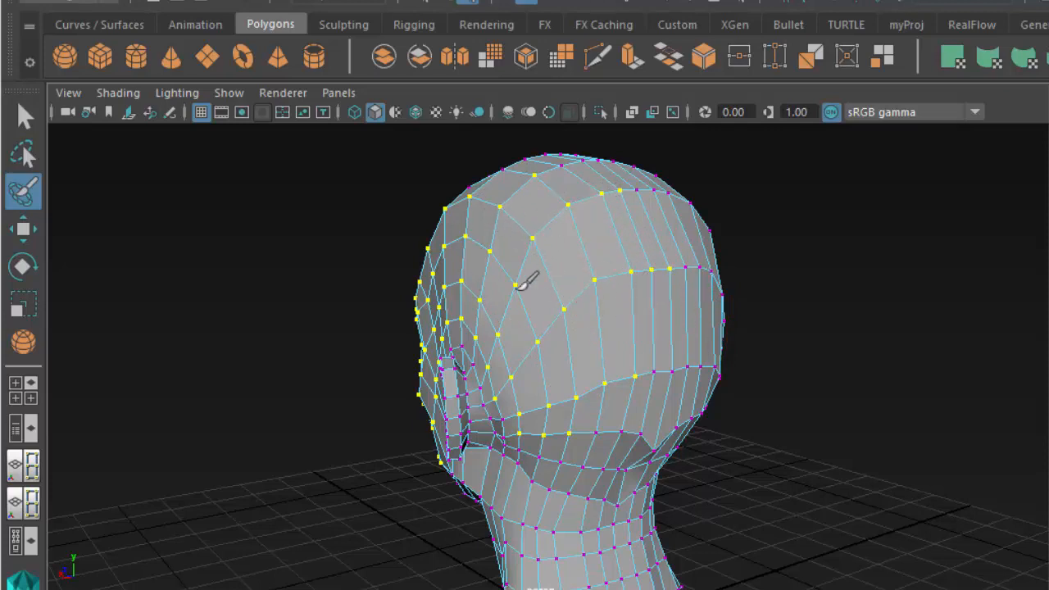
alt+drag(795, 347, 514, 303)
alt+drag(508, 249, 140, 227)
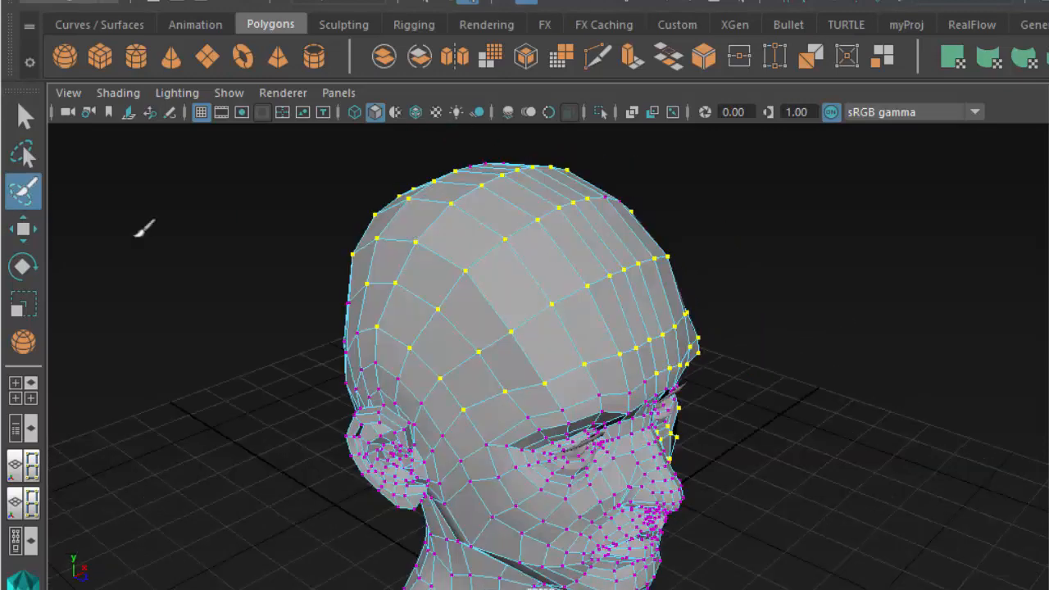
Step: Clear the vertex selection and return to the Select tool
click(23, 153)
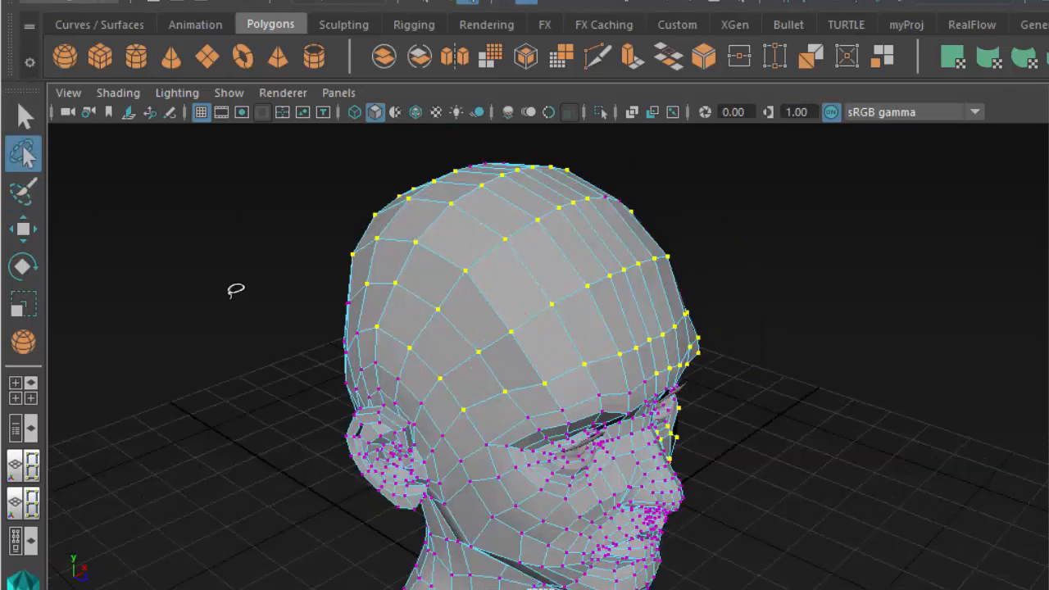
click(192, 245)
key(q)
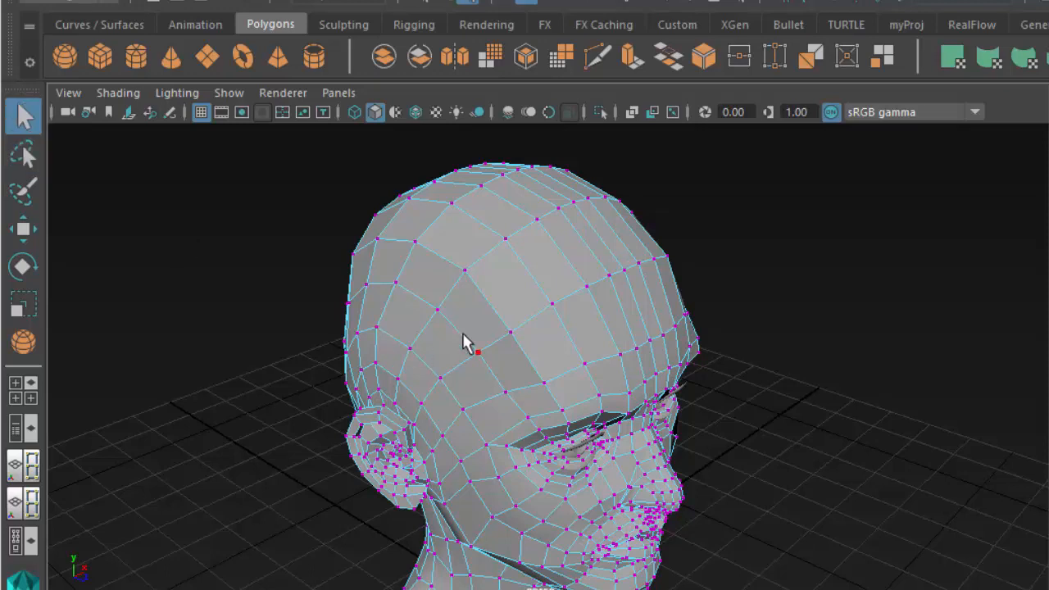
alt+right_drag(463, 334, 668, 349)
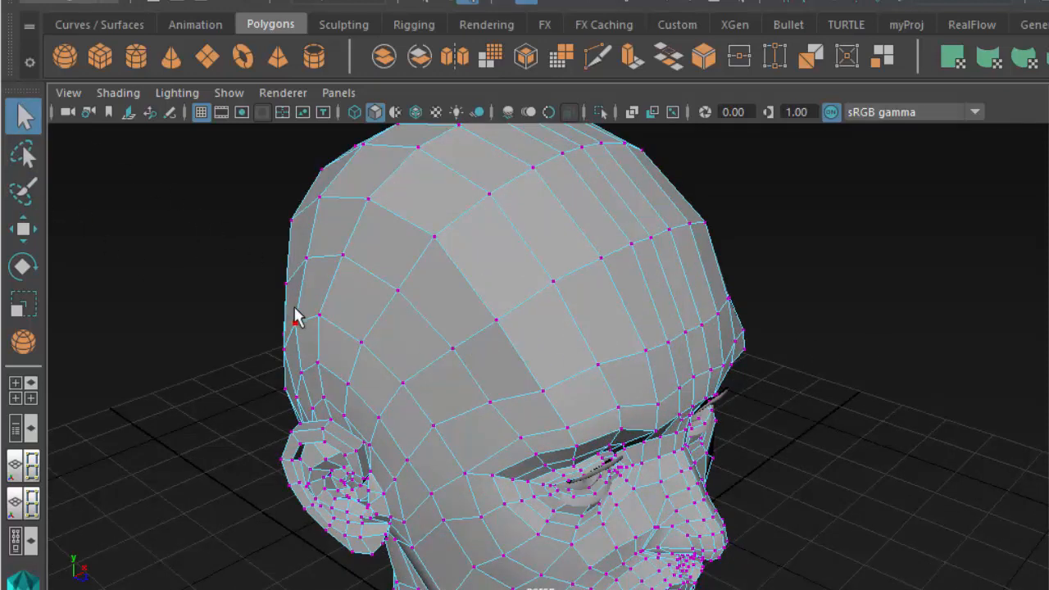
Step: Set the Select tool's selection style to Drag and paint-select vertices over the crown and forehead
double_click(25, 119)
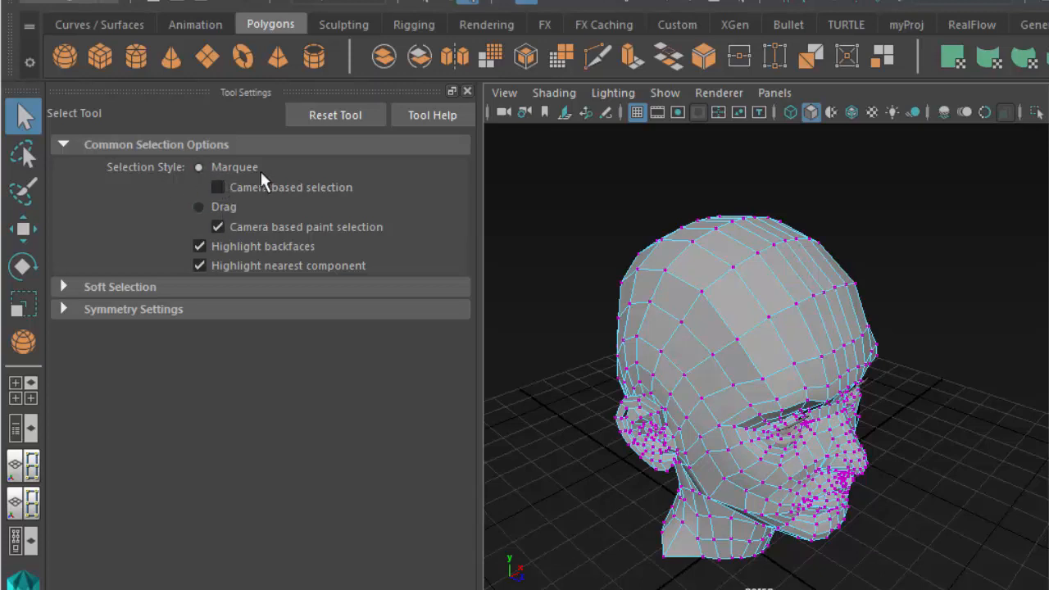
click(222, 207)
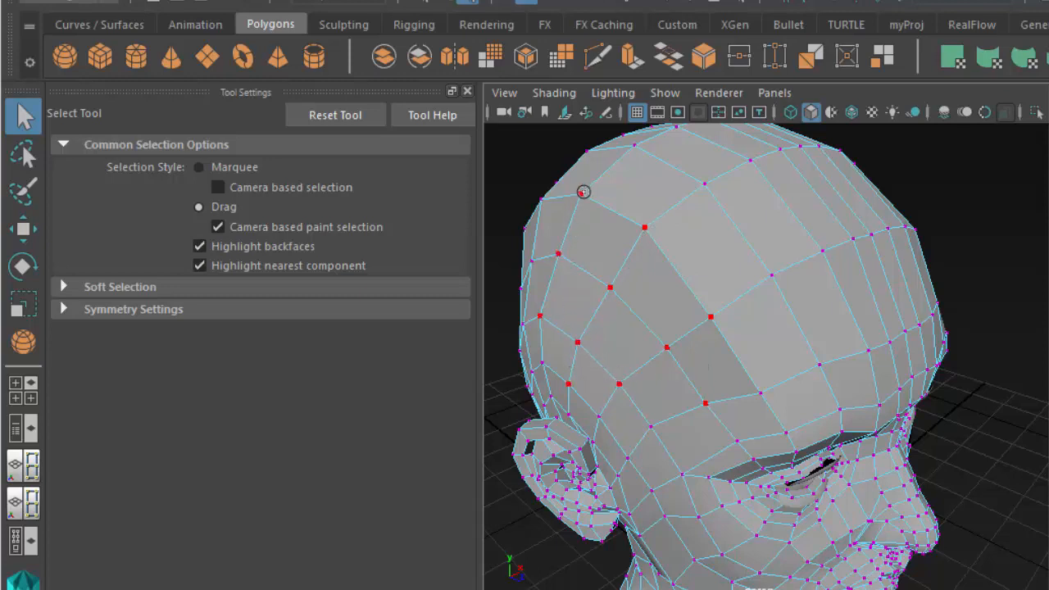
mouse_move(831, 337)
mouse_down()
mouse_move(829, 194)
mouse_move(844, 248)
mouse_up()
drag(758, 175, 690, 281)
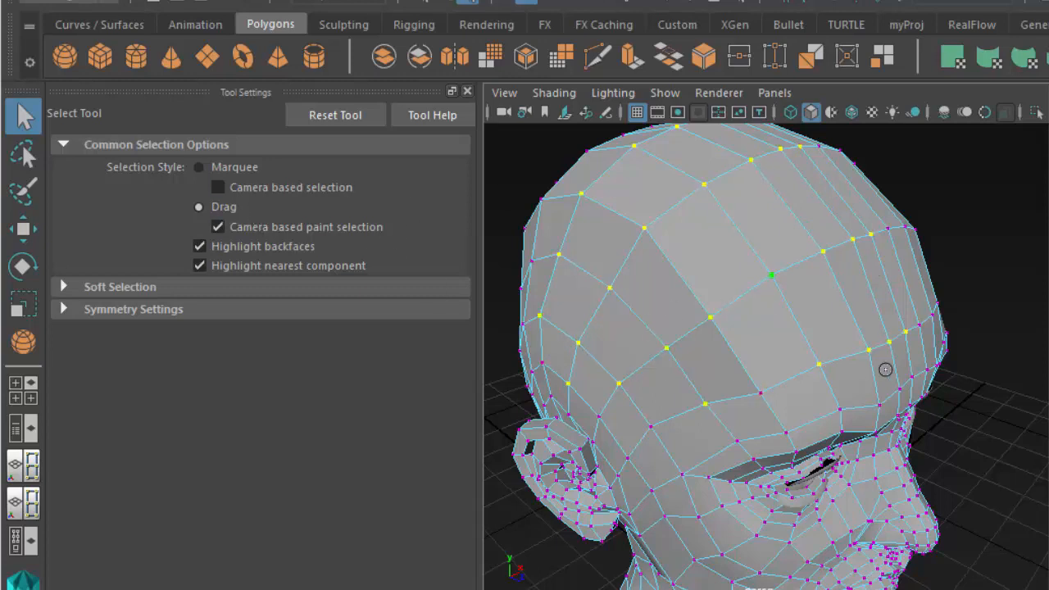
Step: Restore the Marquee selection style, then leave vertex mode and select the head as an object
click(201, 166)
click(467, 91)
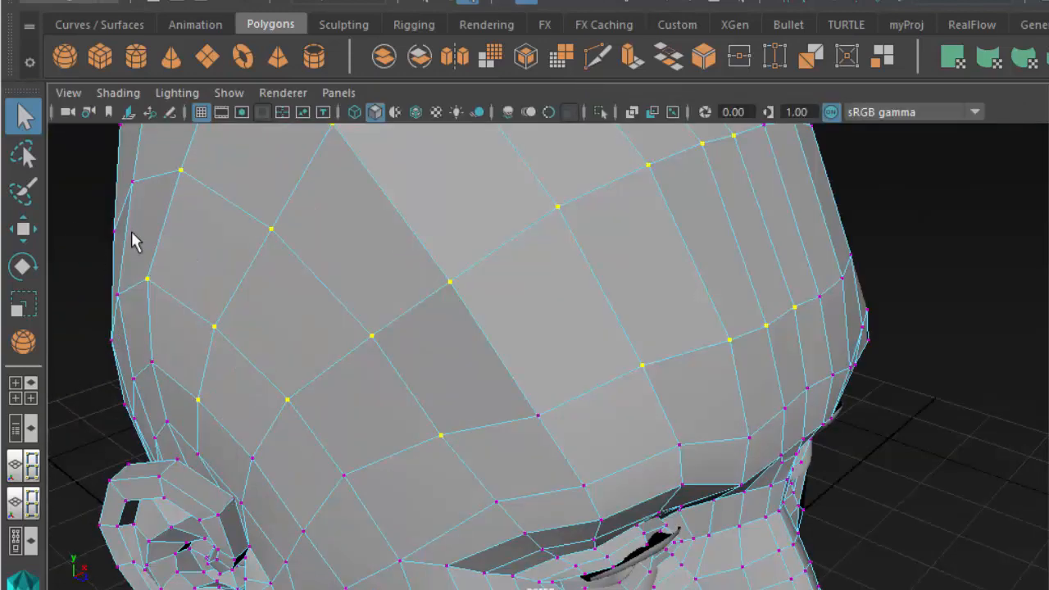
scroll(360, 266, down, 3)
right_drag(441, 215, 547, 81)
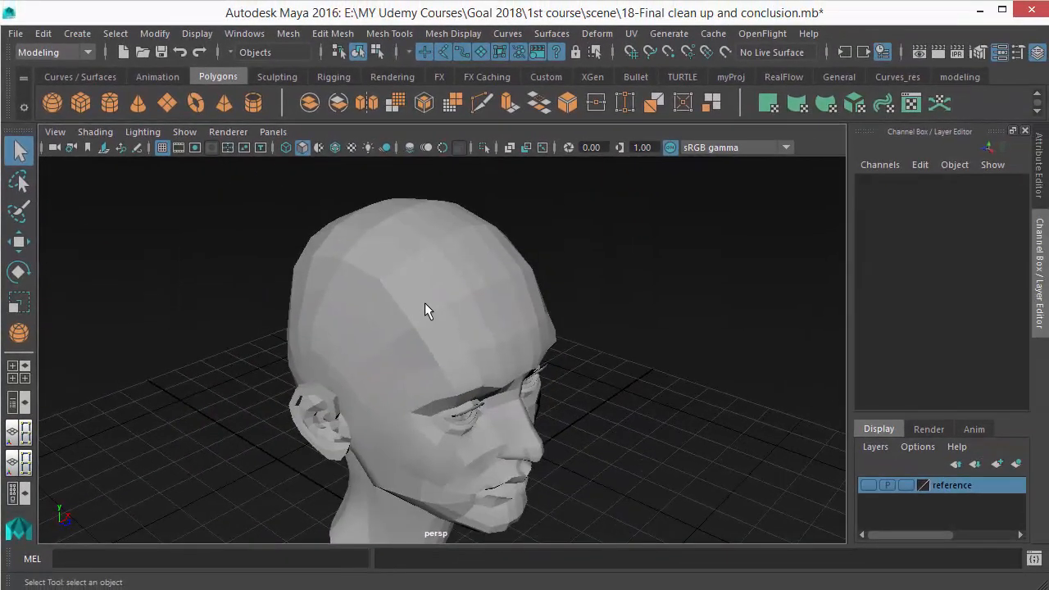
click(456, 306)
mouse_move(466, 329)
alt+mouse_down()
mouse_move(474, 350)
mouse_move(475, 323)
mouse_move(344, 300)
mouse_move(256, 314)
alt+mouse_up()
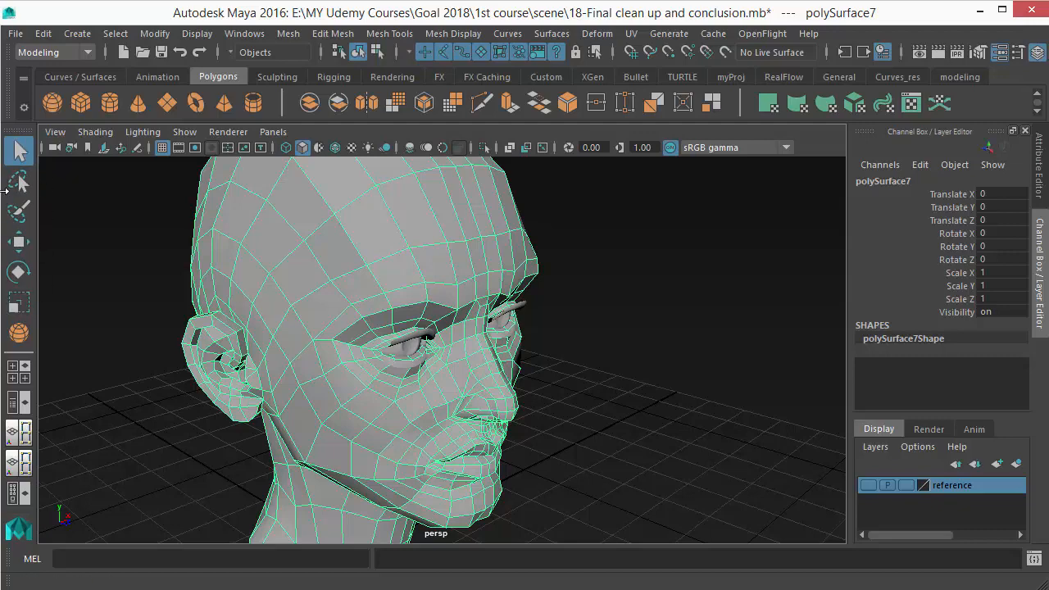
Step: Show the Select tool's settings, expand Soft Selection and turn on Soft Select
double_click(20, 156)
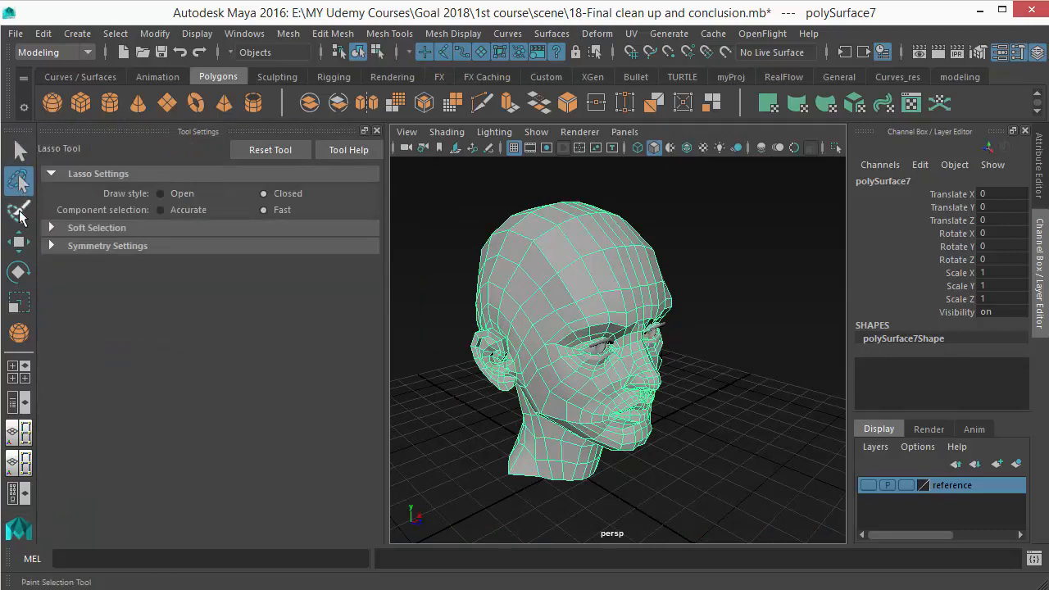
click(18, 209)
click(18, 241)
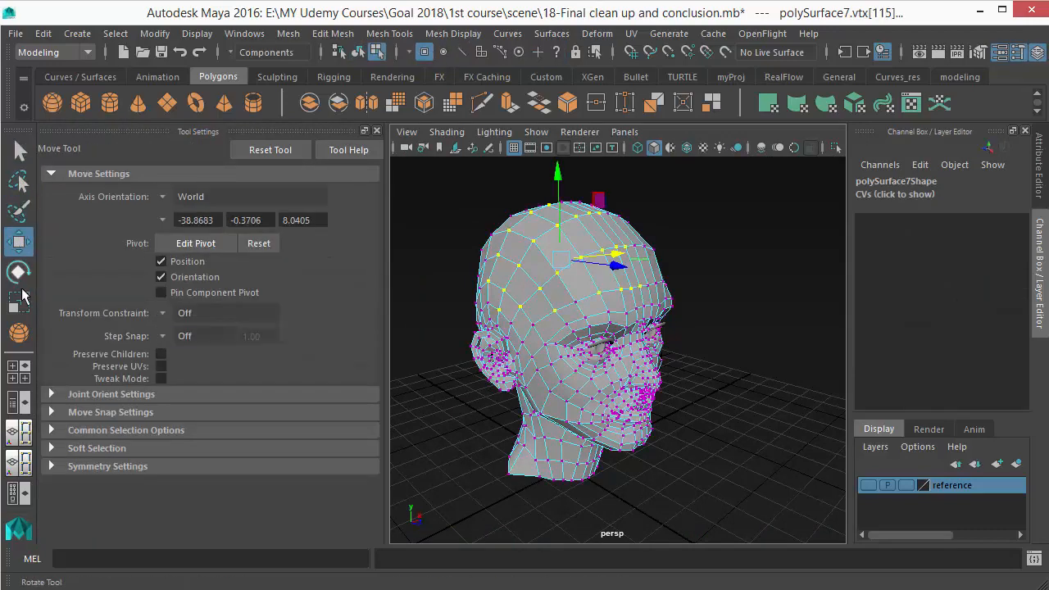
click(18, 272)
click(19, 150)
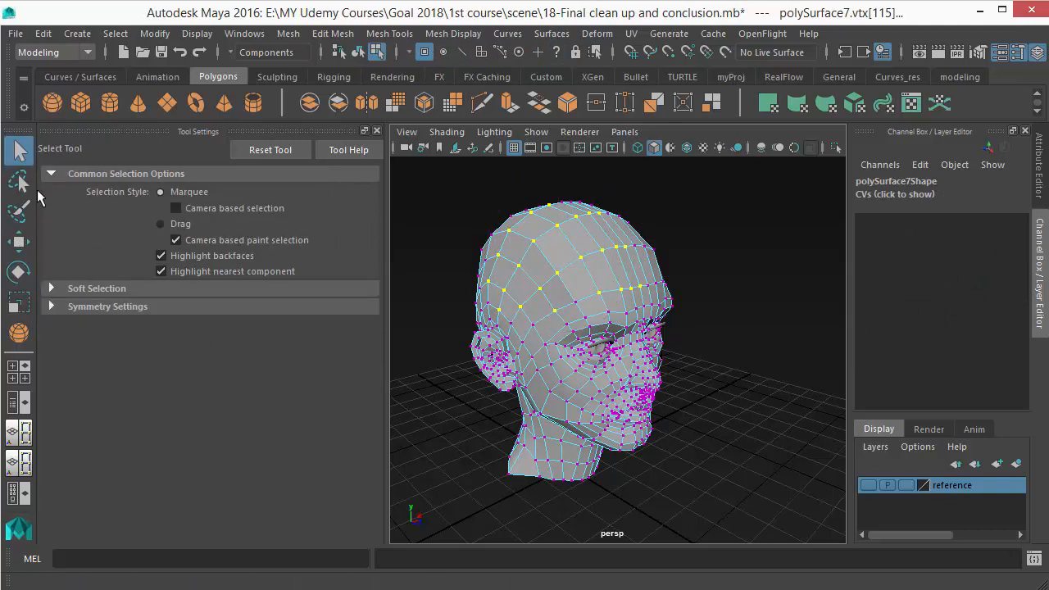
click(52, 287)
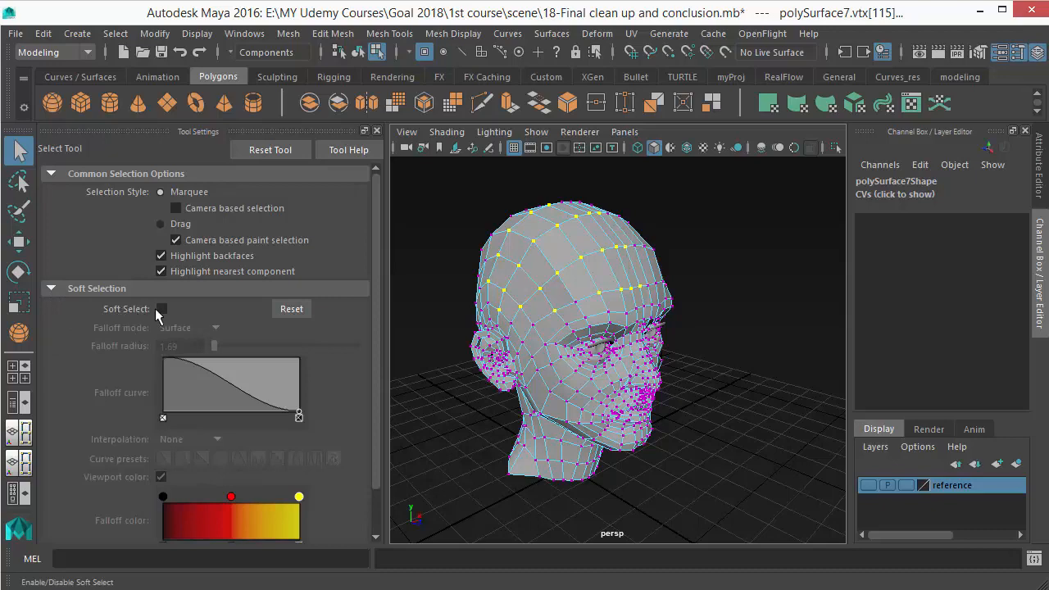
key(b)
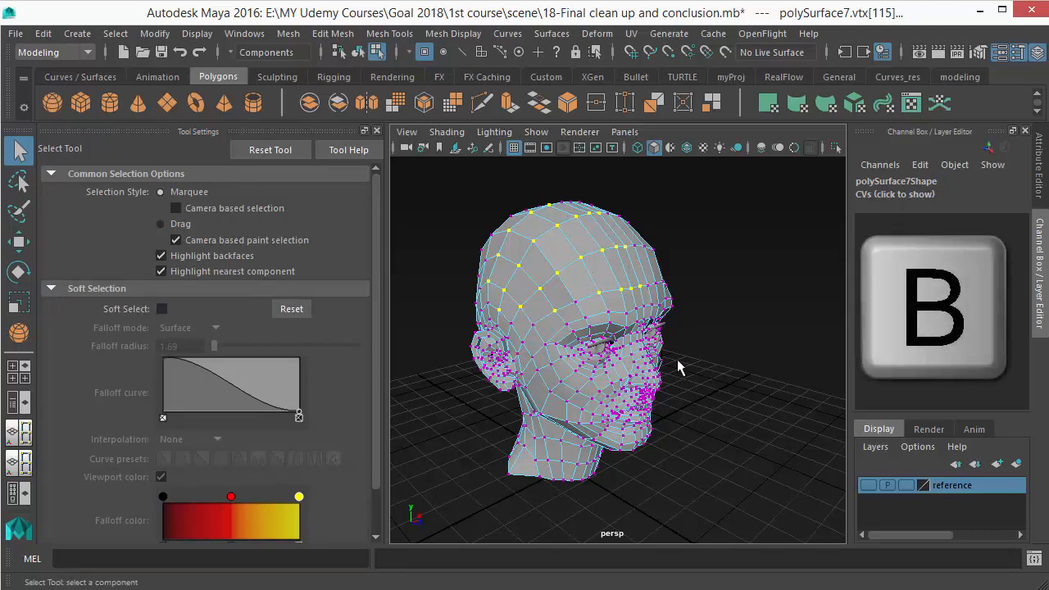
Step: Reselect the head, return to vertex mode and soft-select a single vertex on the upper side of the forehead
right_drag(604, 273, 619, 152)
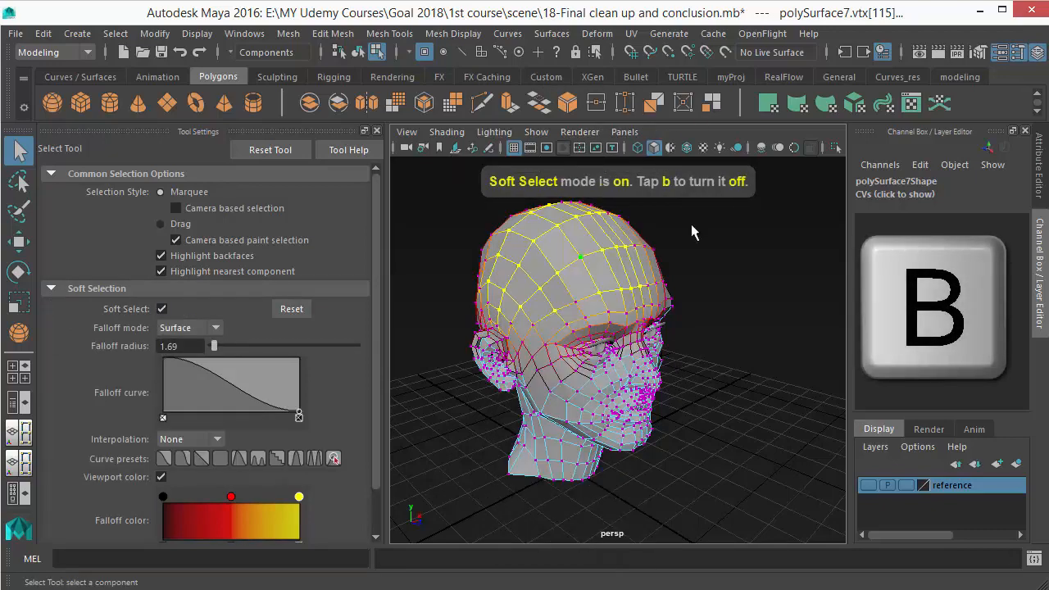
scroll(704, 271, up, 5)
click(563, 246)
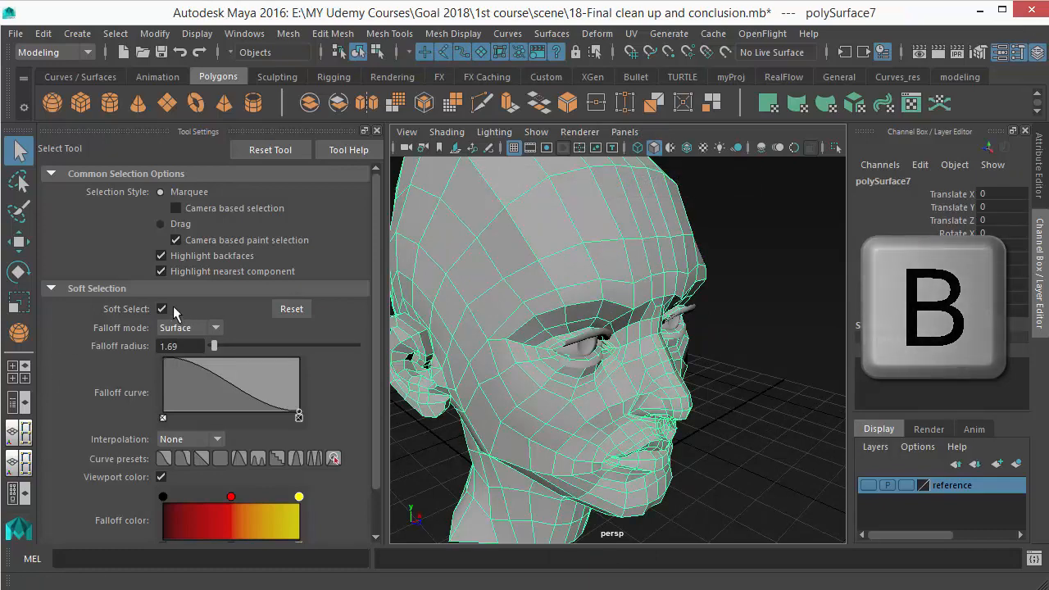
right_drag(510, 141, 433, 142)
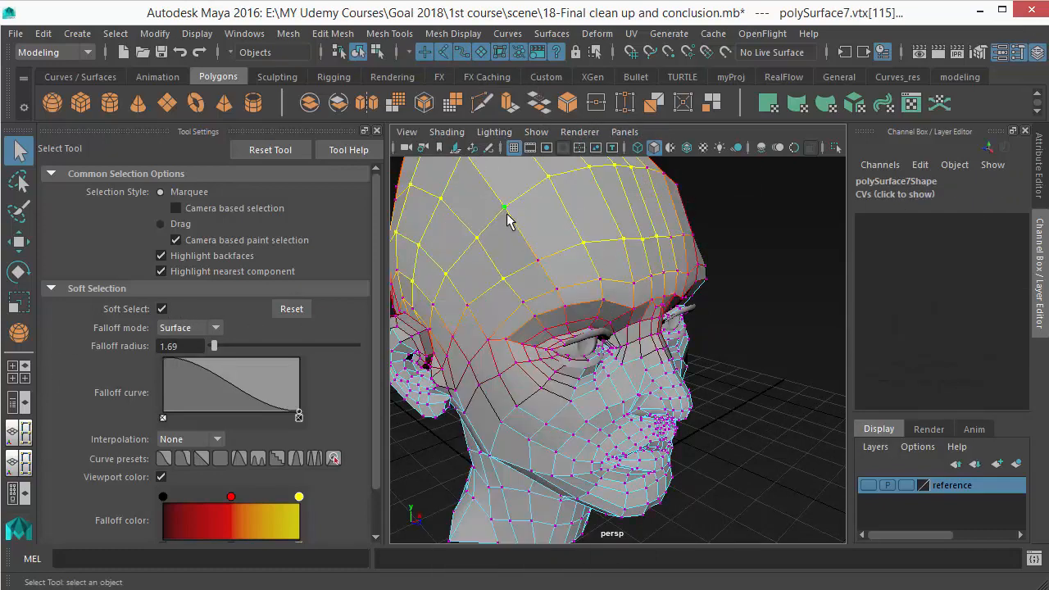
scroll(532, 246, down, 5)
click(556, 280)
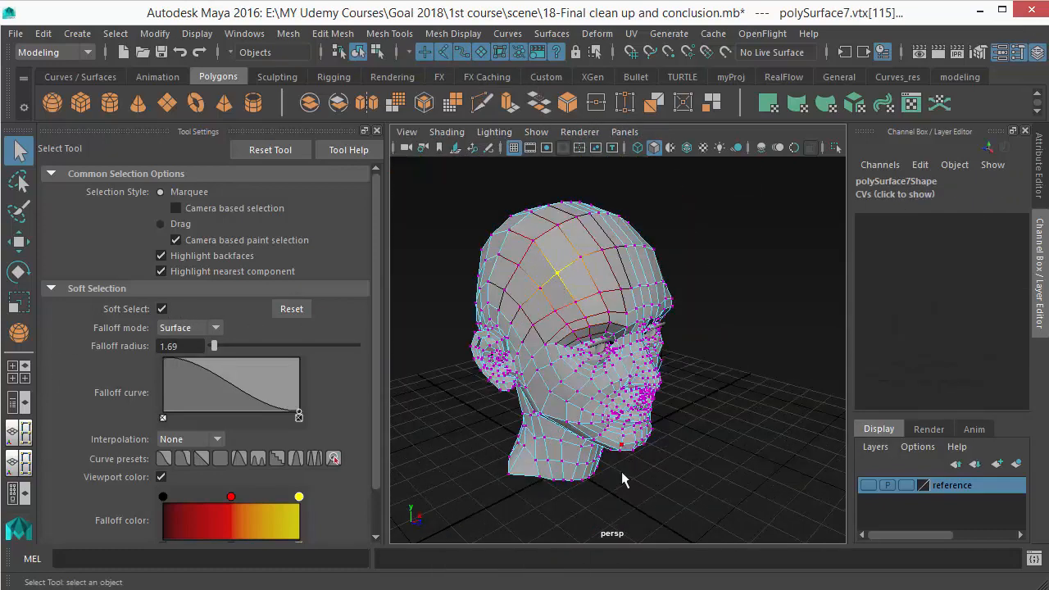
scroll(599, 275, up, 4)
scroll(603, 282, down, 3)
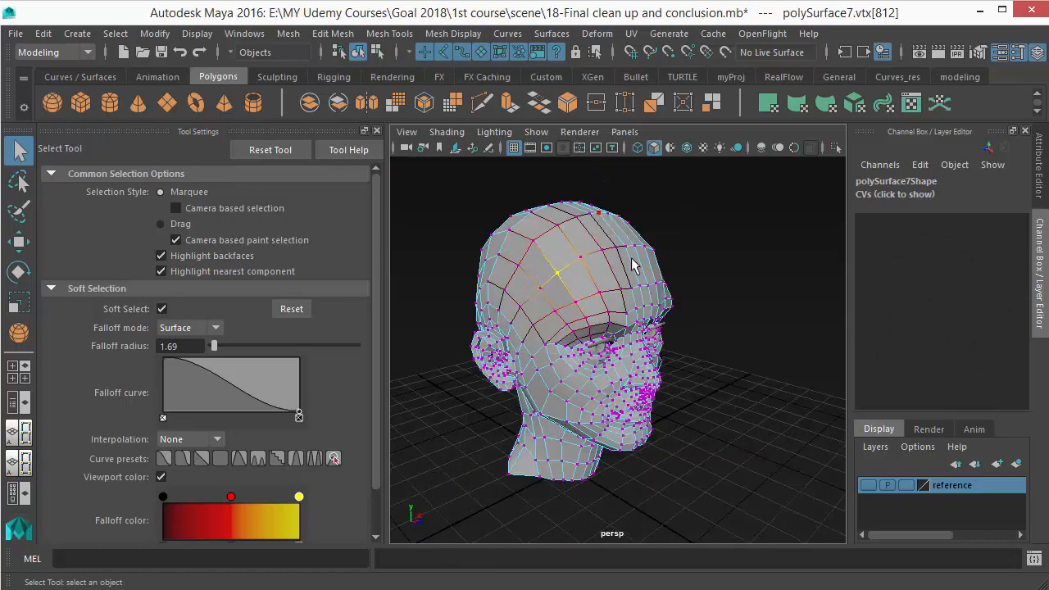
scroll(573, 262, up, 3)
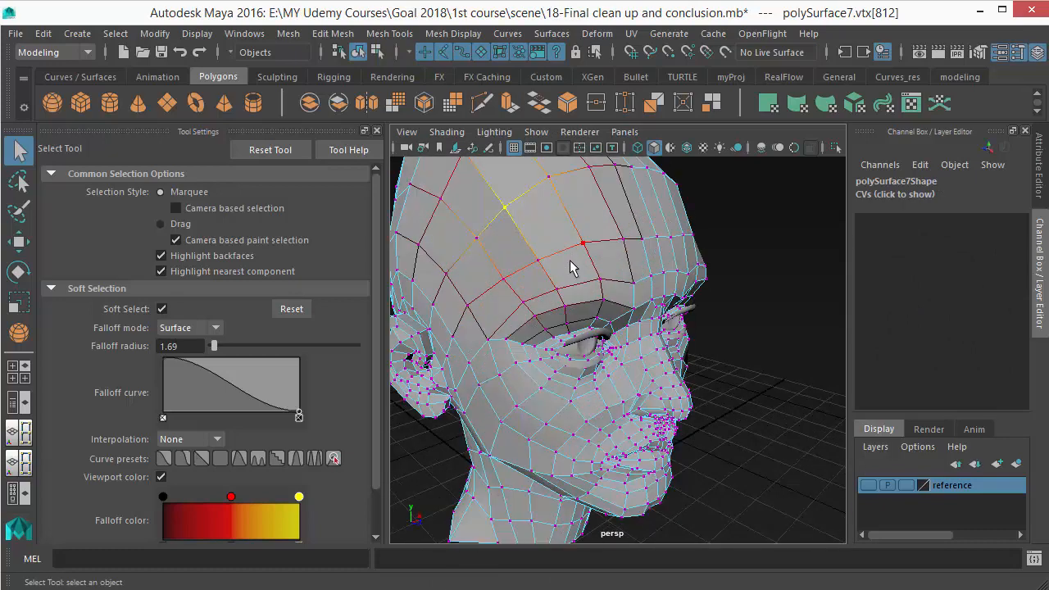
scroll(537, 240, down, 3)
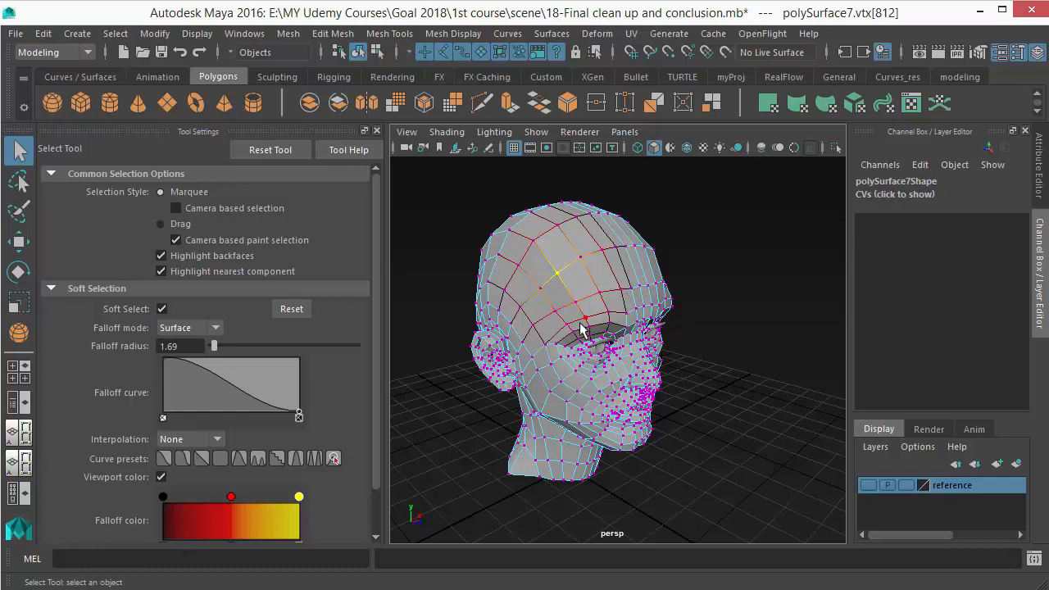
Step: Move the soft-selected forehead vertex up and outward by about -2.4, 7.0, 1.9 cm in X, Y, Z
alt+drag(627, 308, 489, 300)
key(w)
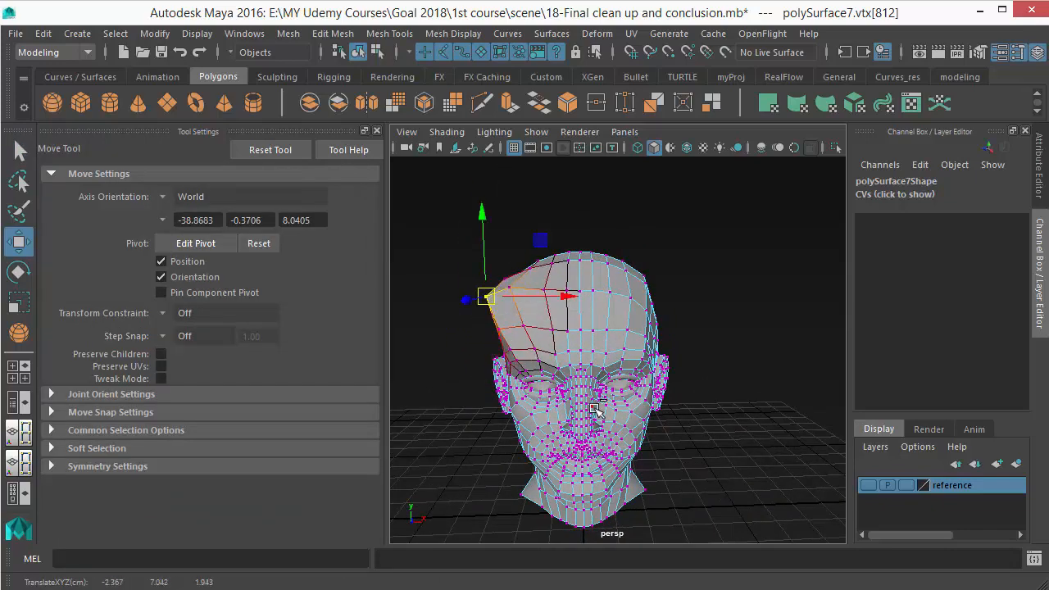
alt+drag(611, 406, 623, 385)
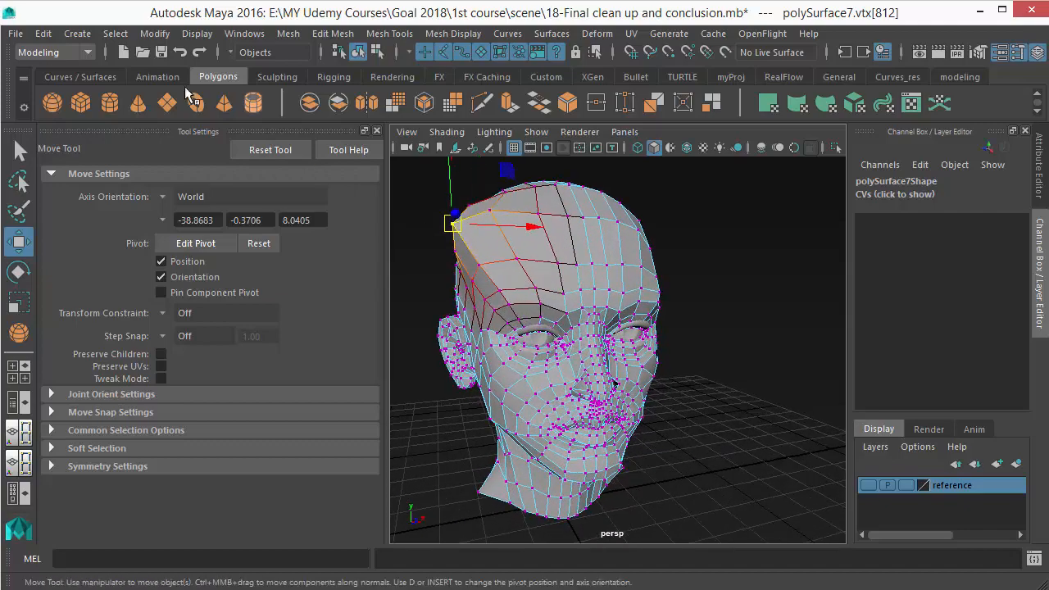
Step: Undo the forehead vertex move and soft-select a vertex on the cheek with the Move tool
alt+right_drag(626, 437, 636, 378)
click(486, 389)
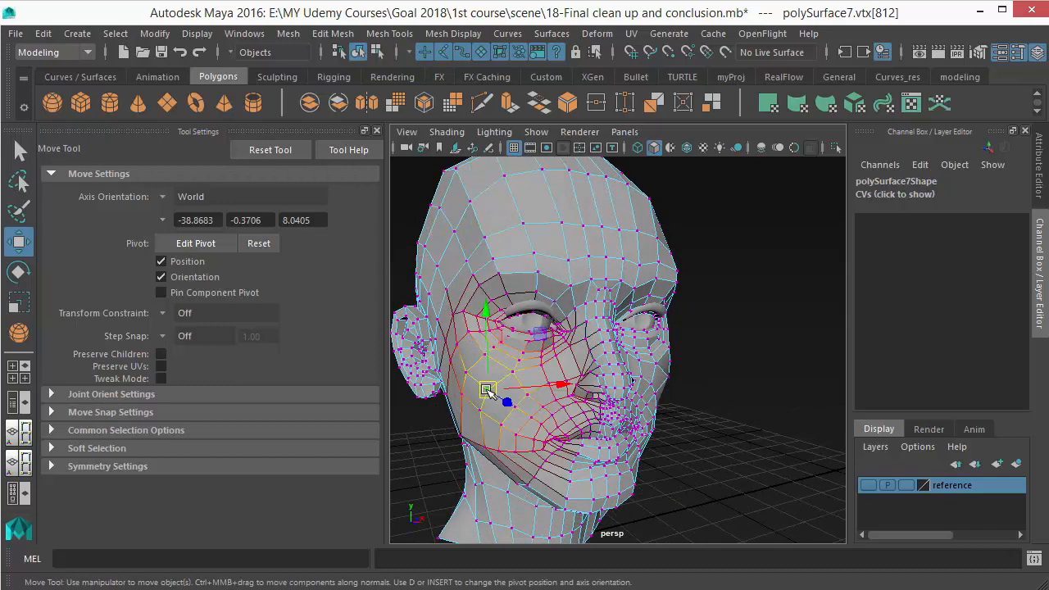
Step: Try a small move of the soft-selected cheek vertex, check it from several angles and undo the move
alt+drag(487, 388, 454, 403)
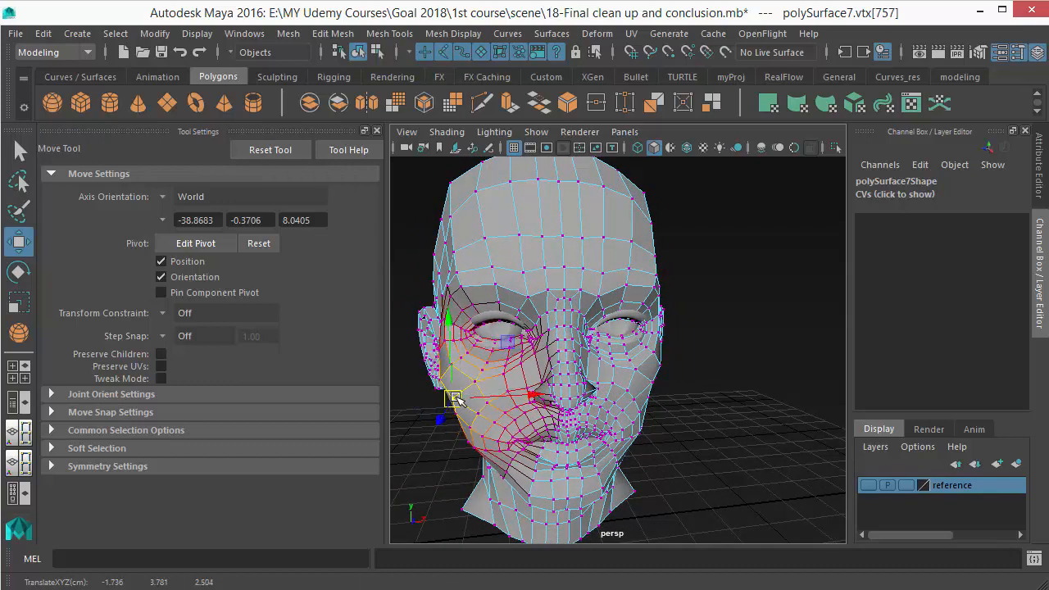
alt+drag(551, 423, 584, 418)
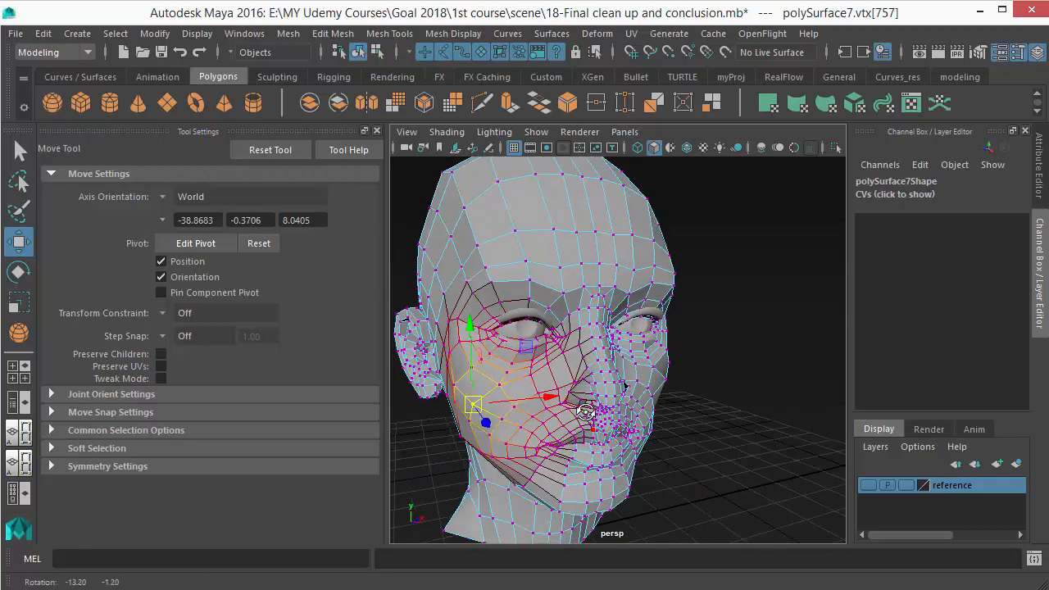
alt+drag(533, 441, 482, 419)
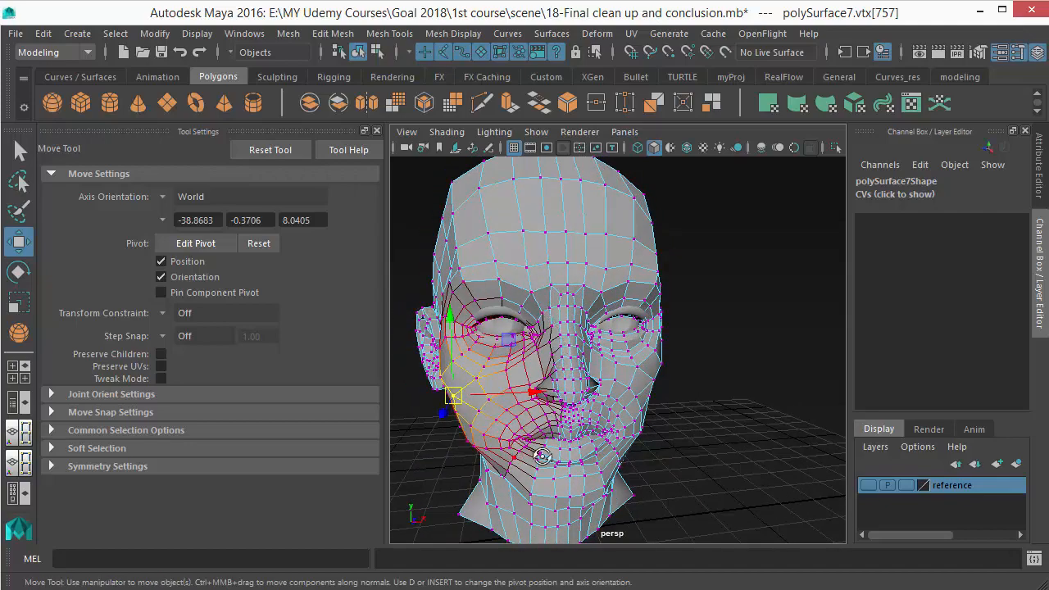
alt+drag(539, 457, 541, 449)
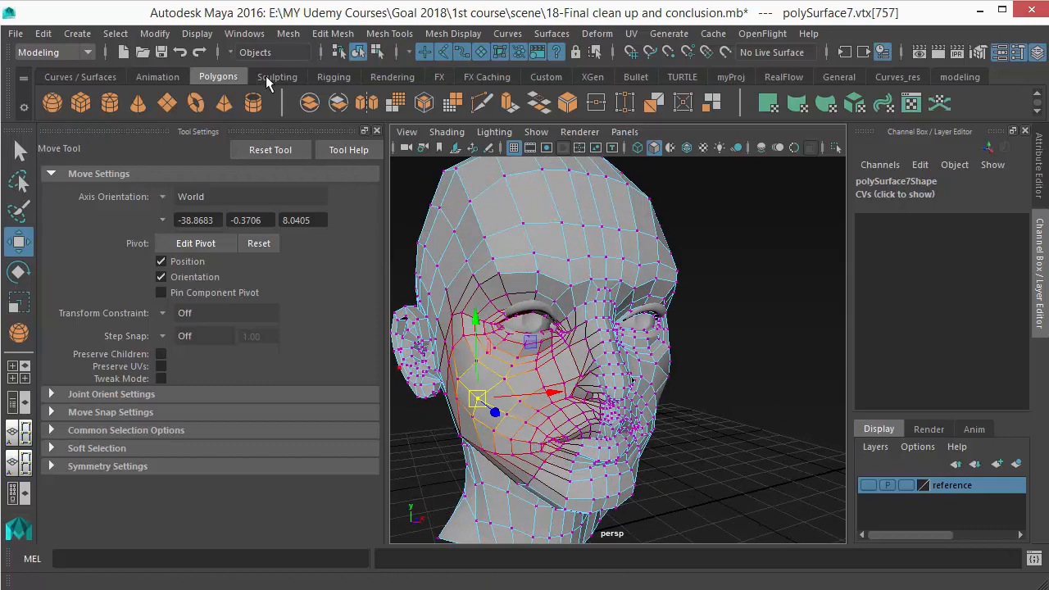
click(179, 51)
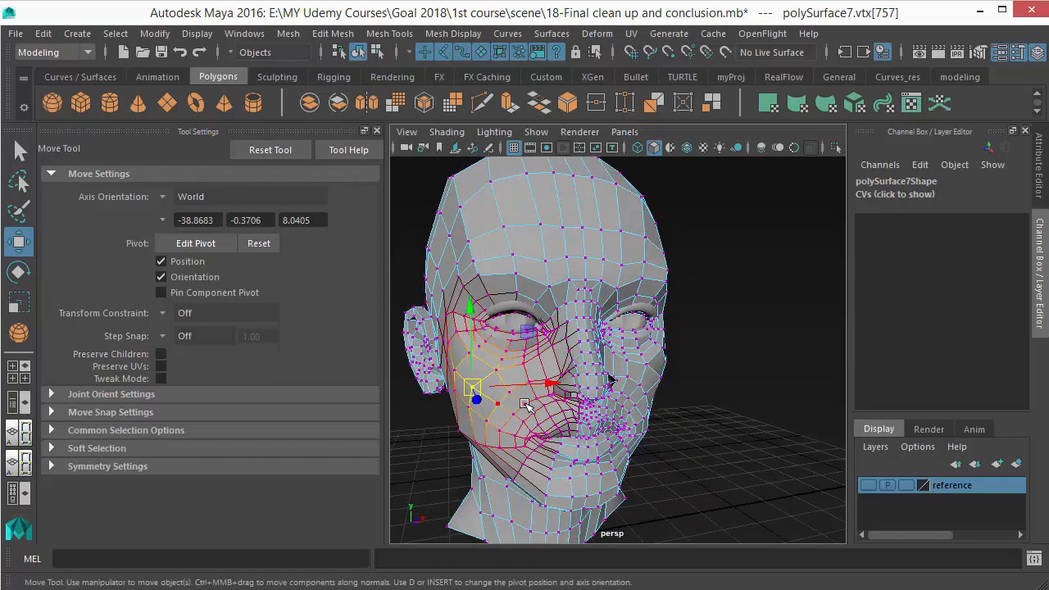
Step: Return to the Select tool and reduce the soft-selection falloff radius around the cheek vertex to about 0.77
click(19, 150)
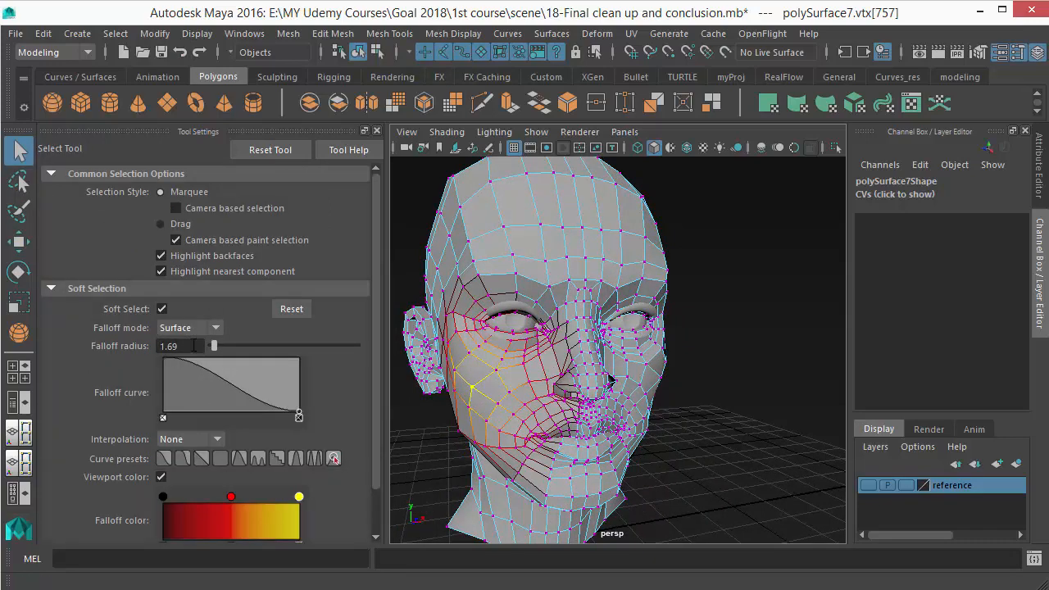
scroll(574, 383, up, 5)
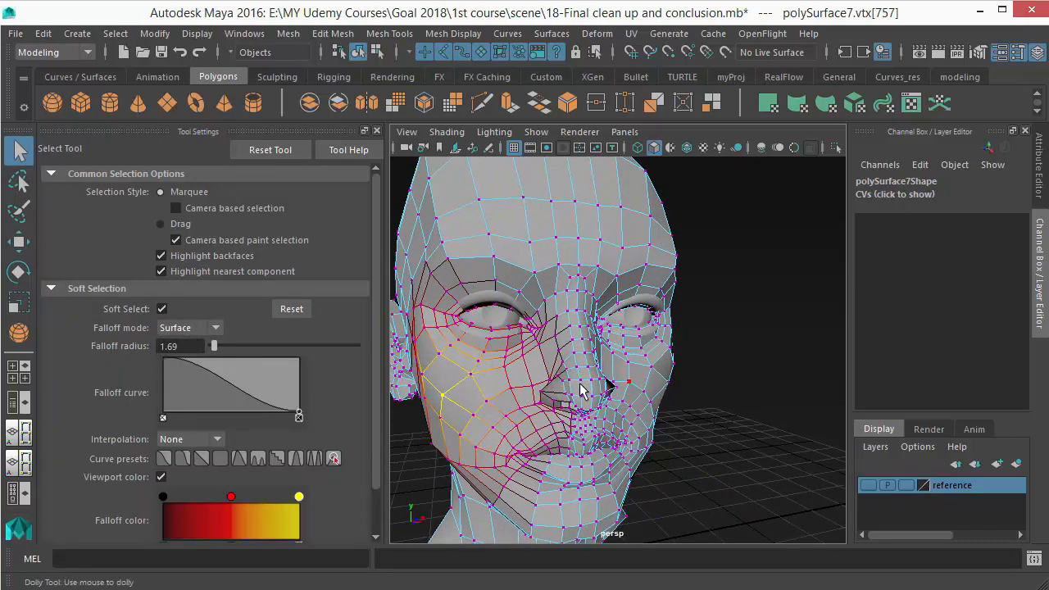
alt+drag(543, 373, 583, 360)
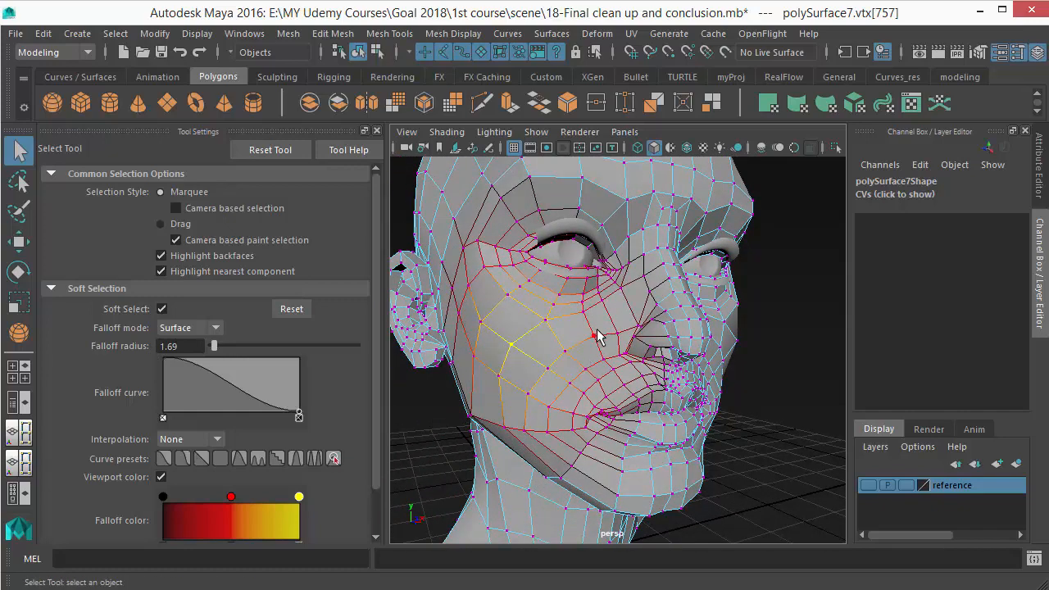
drag(599, 336, 492, 352)
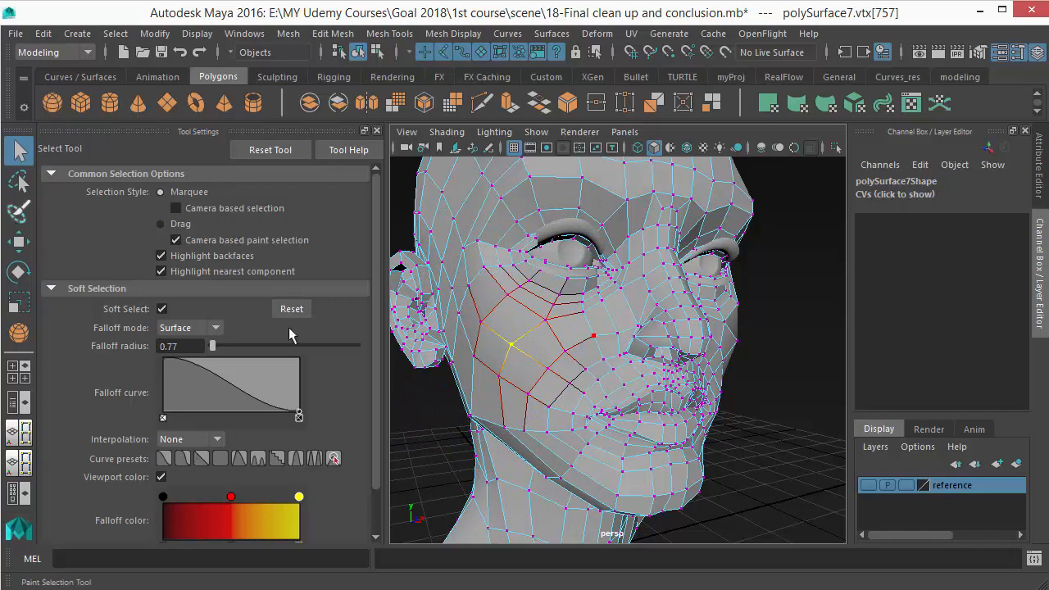
Step: Widen the soft-selection falloff radius to about 2.44 and reselect the cheek vertex
drag(566, 357, 592, 382)
alt+right_drag(618, 397, 561, 397)
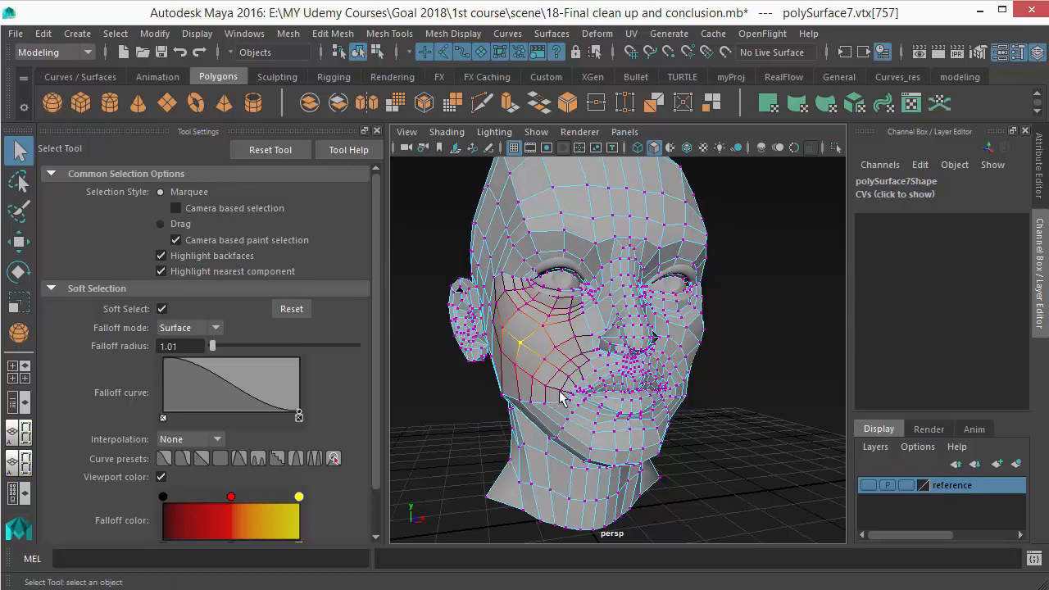
drag(550, 371, 620, 393)
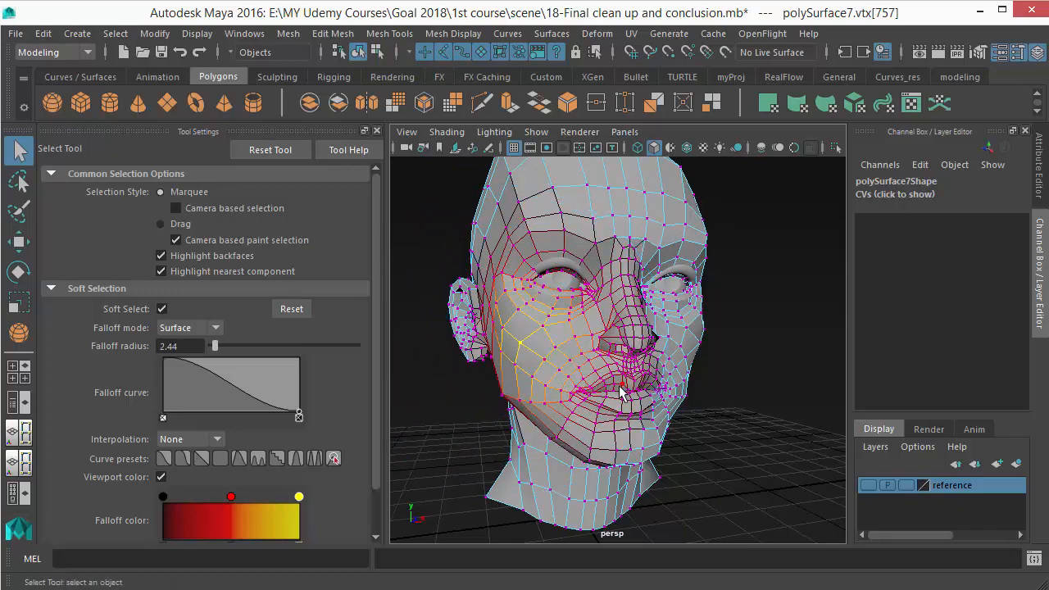
click(726, 374)
click(516, 346)
alt+drag(565, 422, 518, 421)
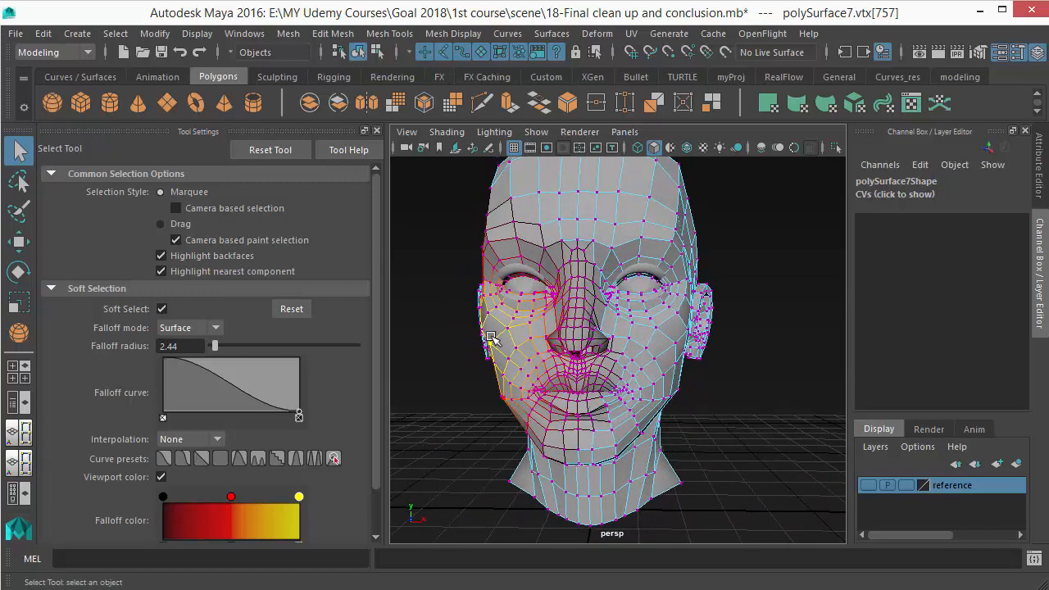
Step: Try moving the soft-selected cheek vertex up and outward with the Move tool, and undo the move
key(w)
drag(489, 344, 390, 277)
key(ctrl+z)
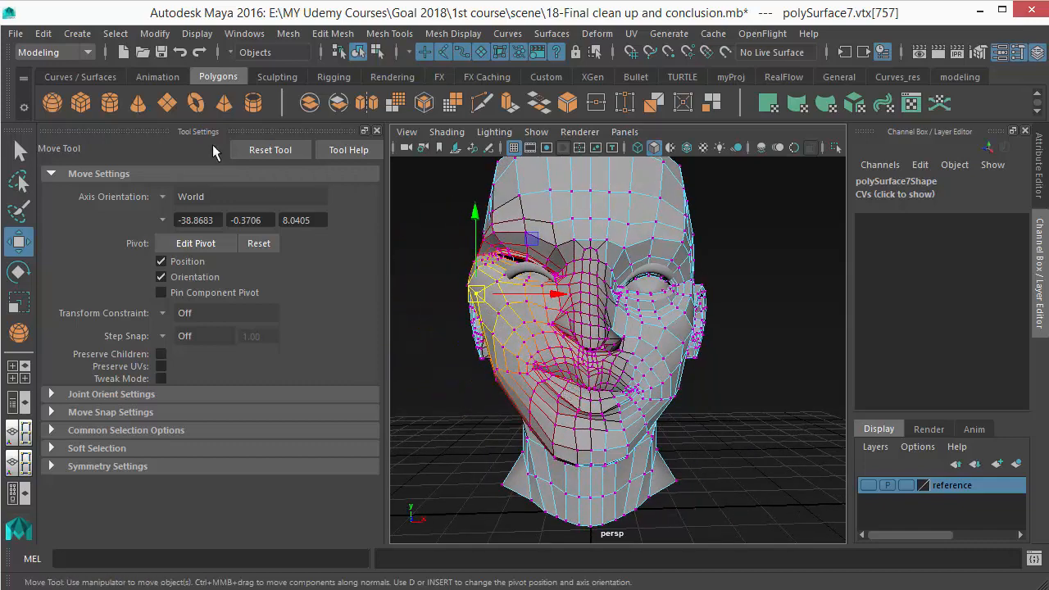
alt+drag(554, 364, 497, 344)
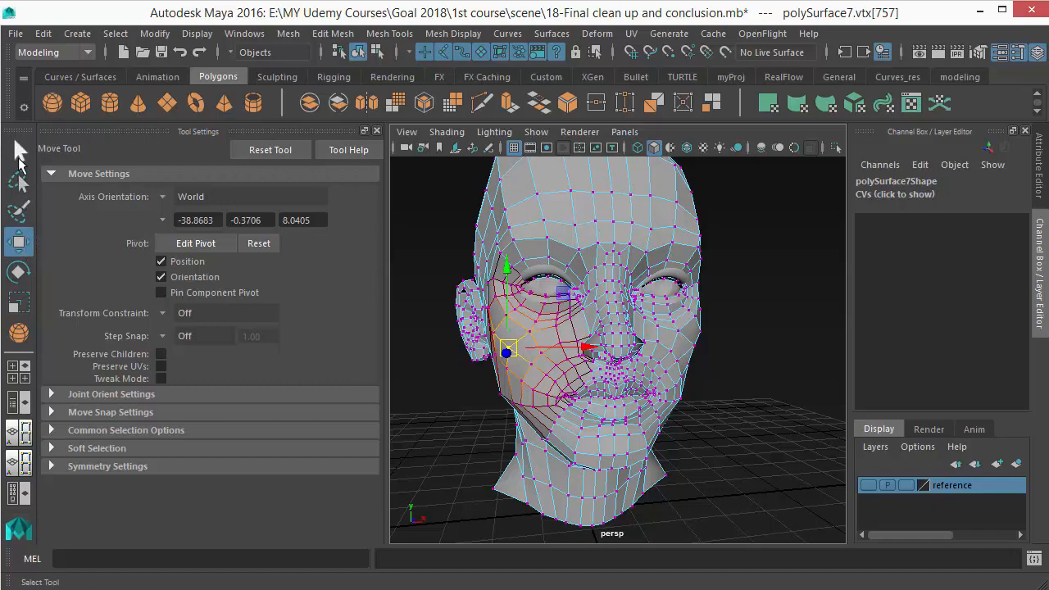
Step: Show the Select tool's settings again, collapsing Soft Selection and expanding Symmetry Settings
click(20, 152)
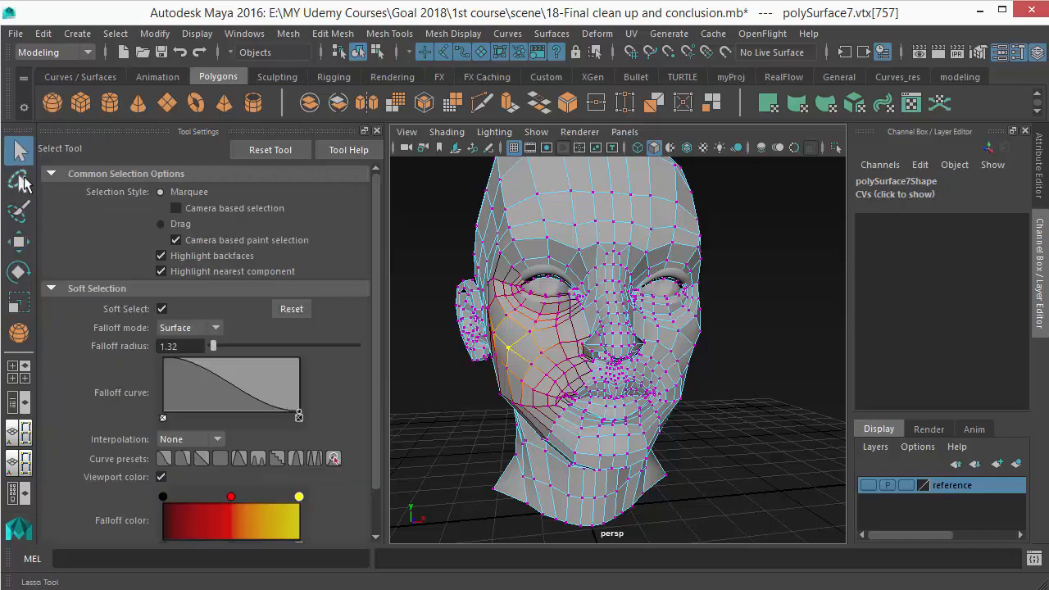
click(113, 287)
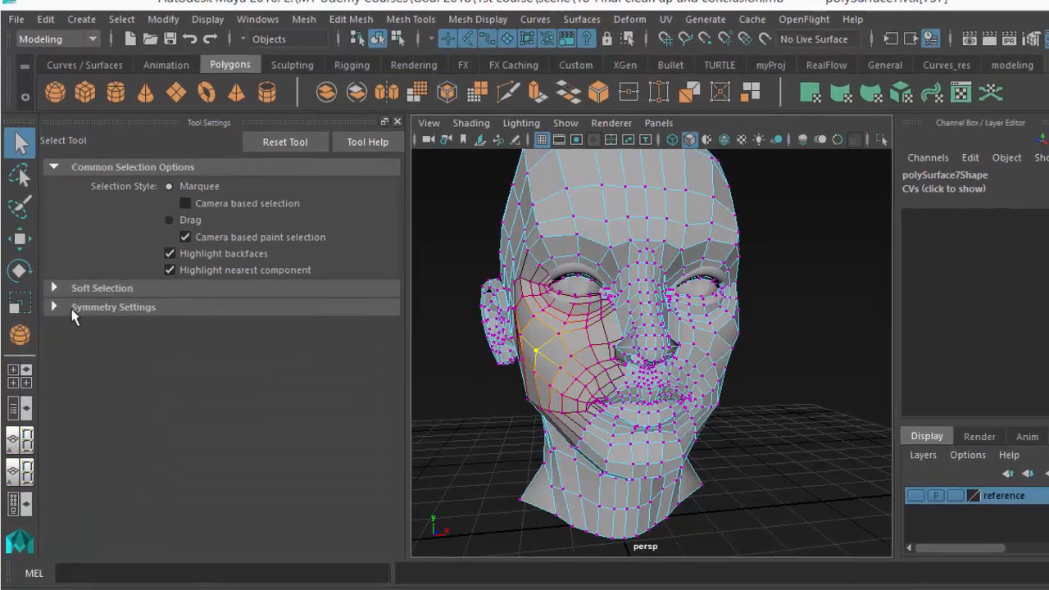
click(54, 306)
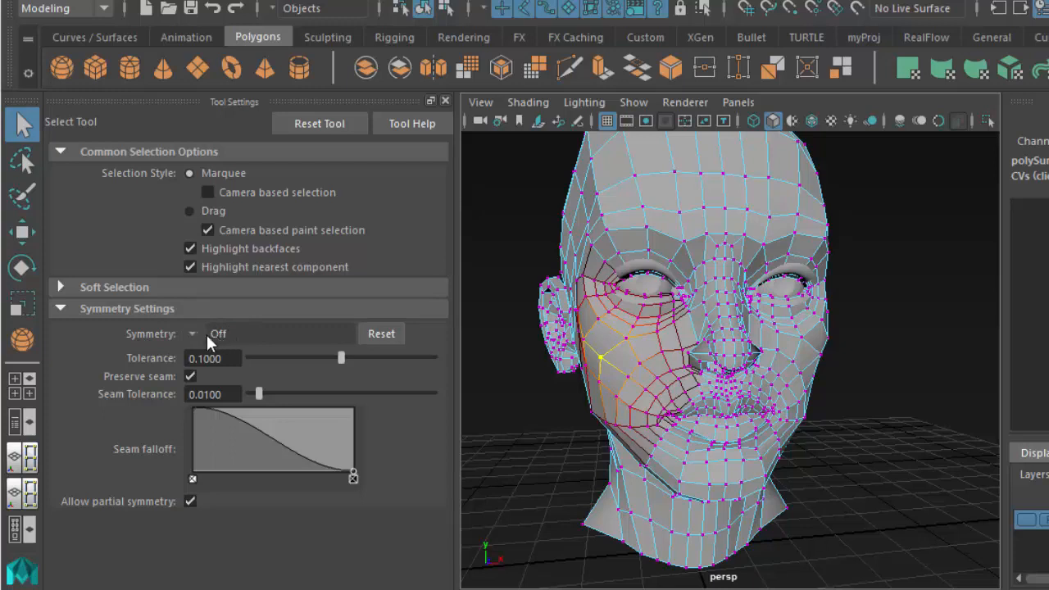
Step: Set the selection symmetry to Object X and soft-select a vertex on the cheek
click(191, 334)
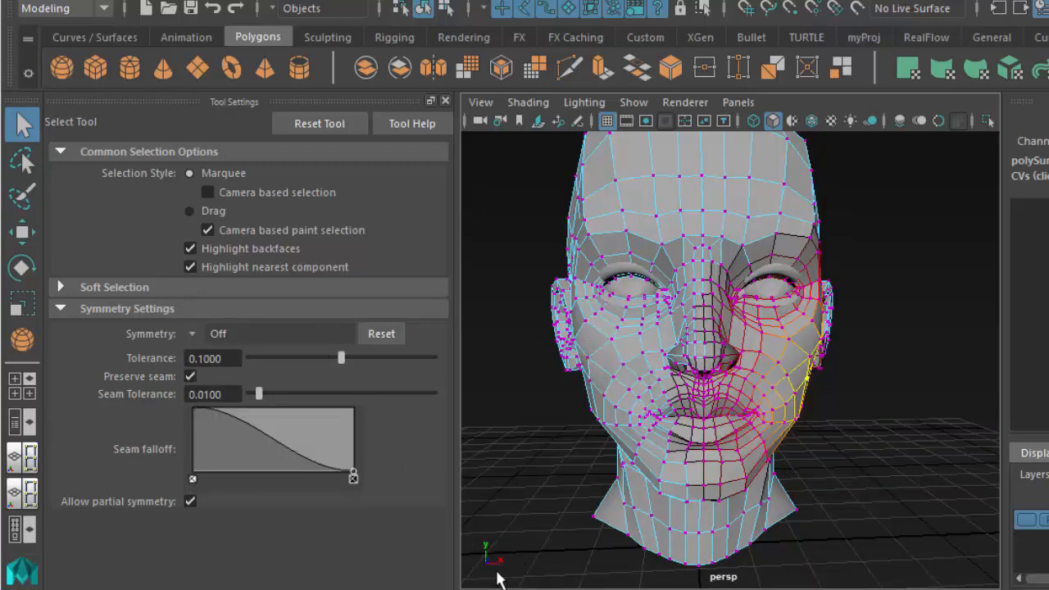
click(815, 413)
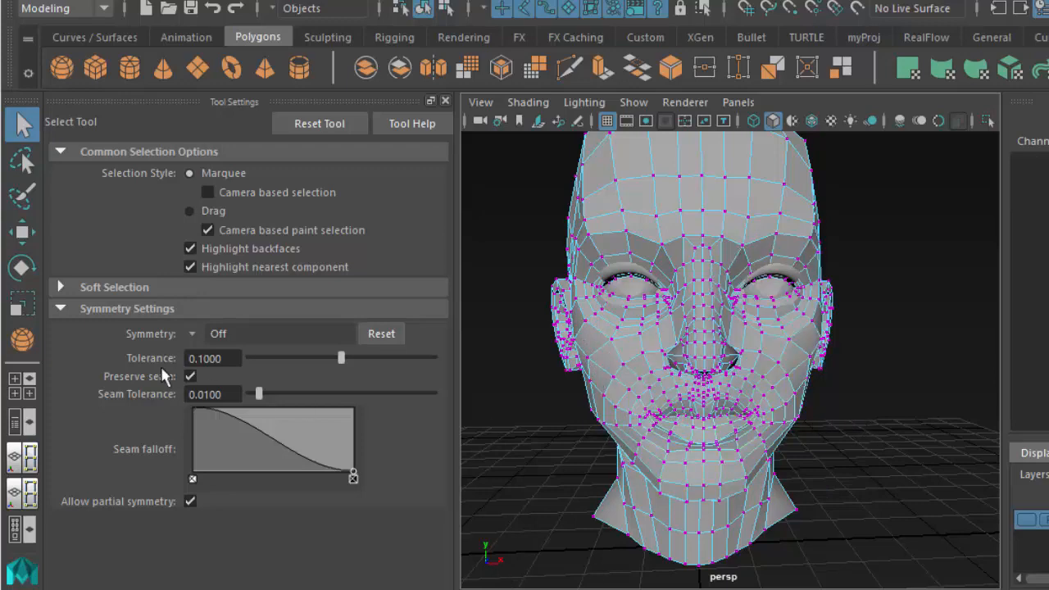
click(194, 338)
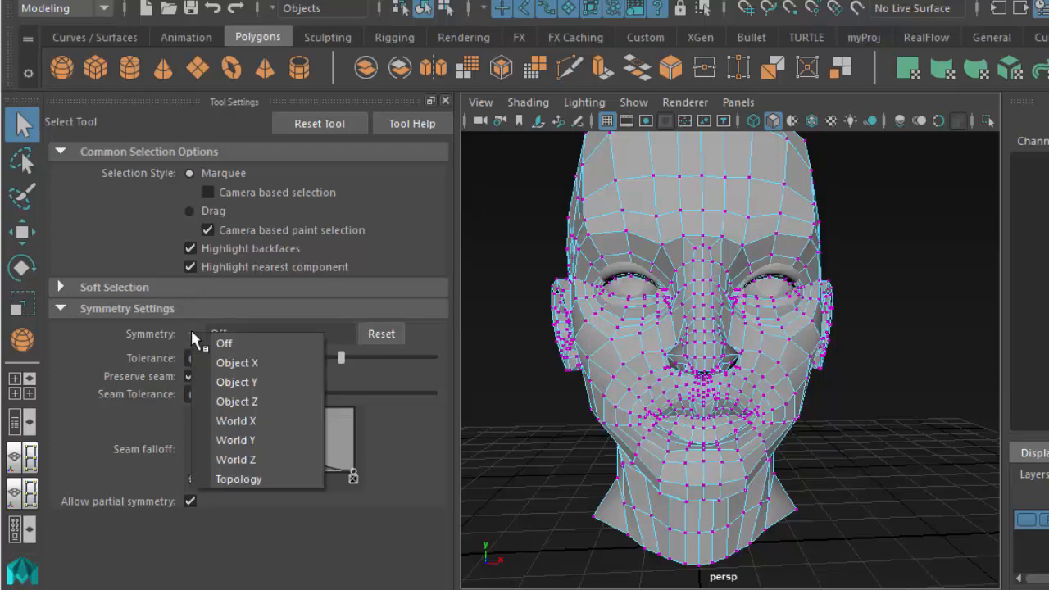
click(236, 366)
click(795, 389)
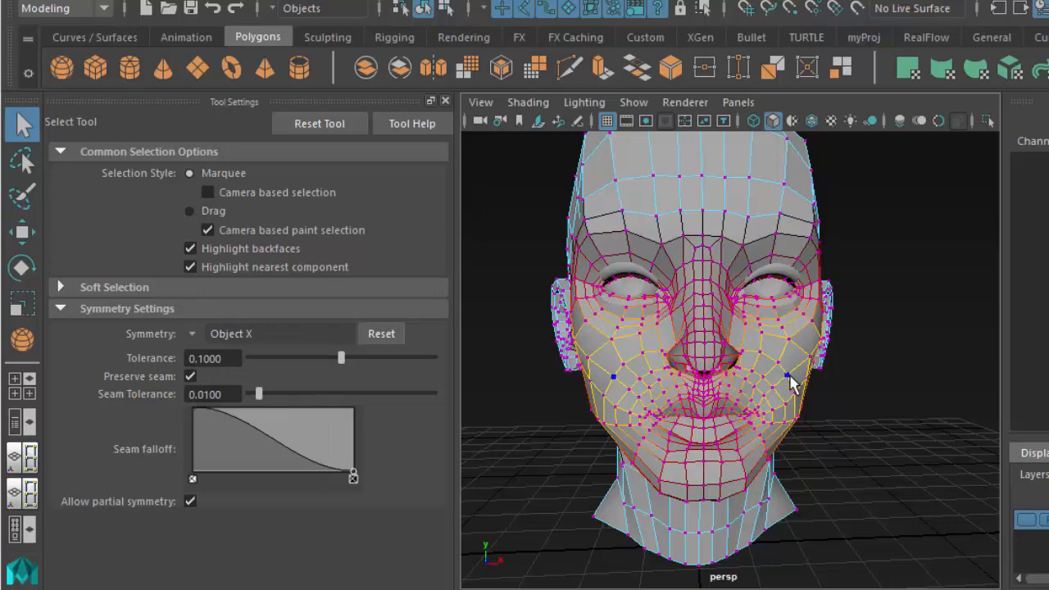
Step: Try moving the symmetrically selected cheek vertices up and outward with the Move tool, and undo the move
alt+drag(837, 413, 827, 356)
key(w)
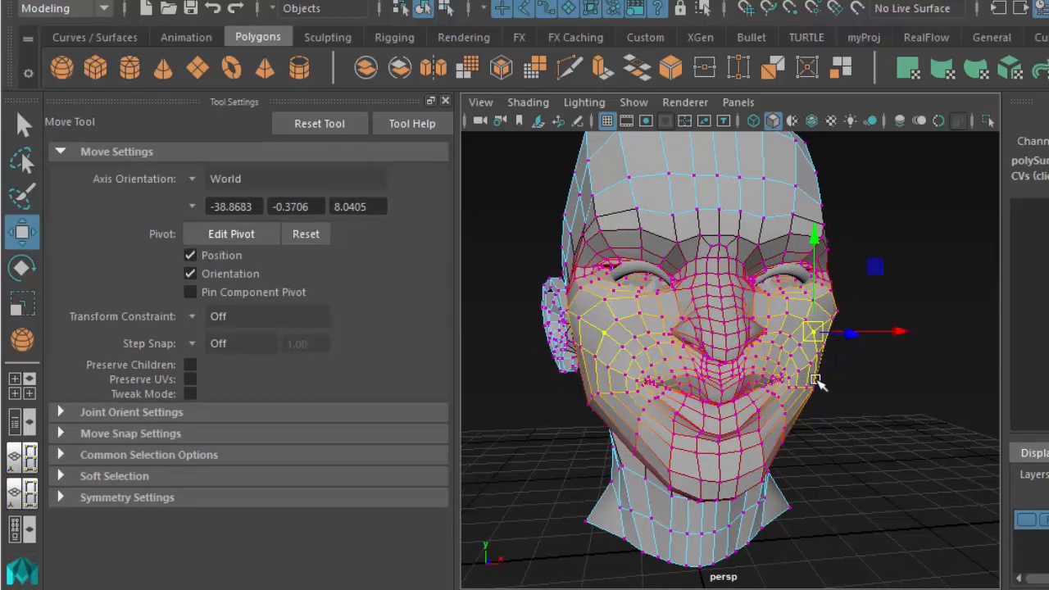
click(213, 8)
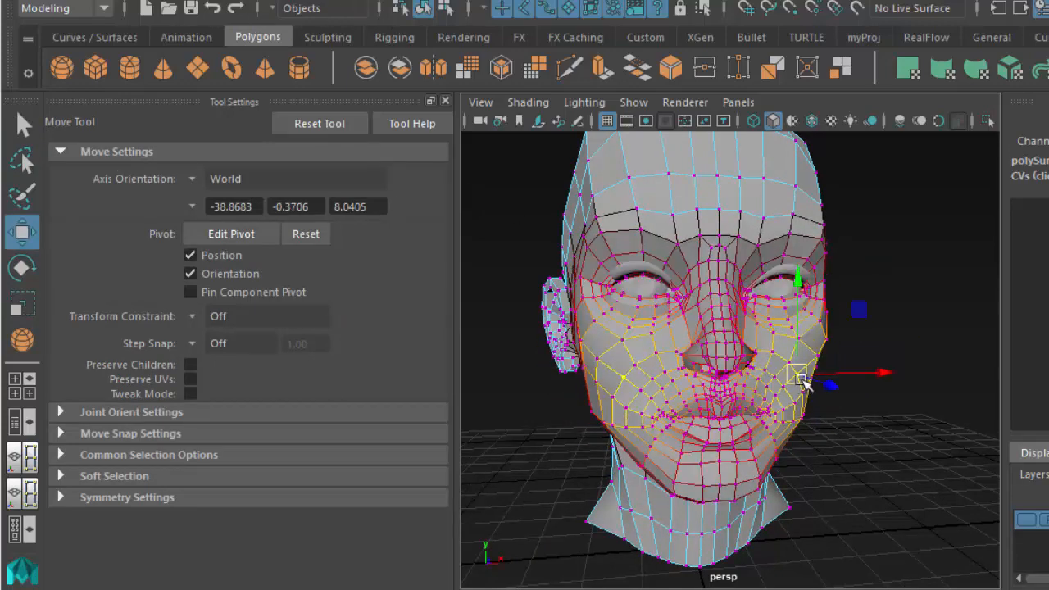
Step: Shrink the soft-selection falloff radius on the cheeks and move the mirrored cheek vertices outward, clearing the selection when done
drag(796, 368, 722, 374)
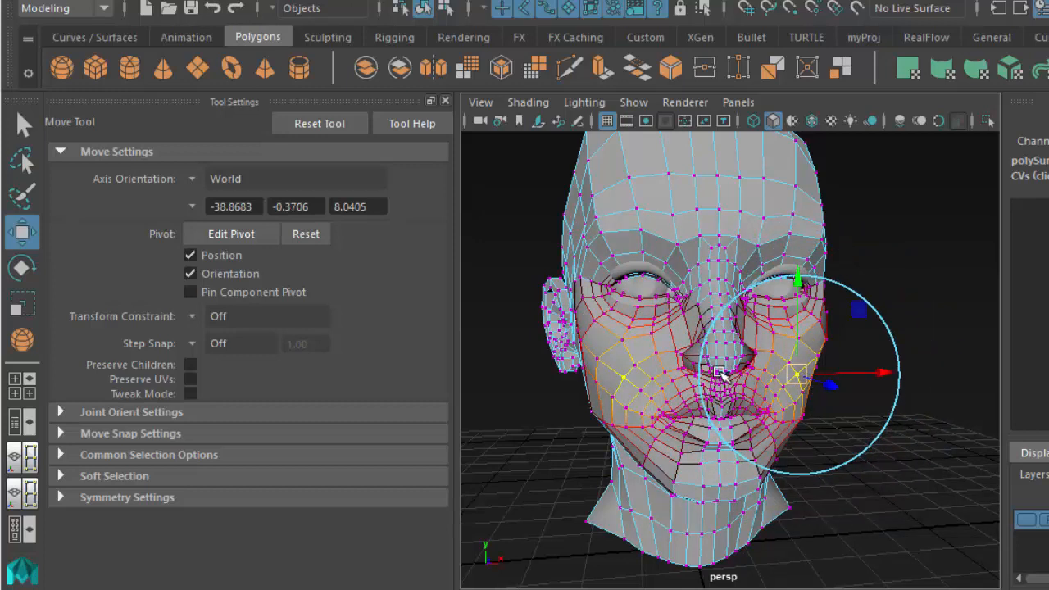
drag(801, 375, 822, 374)
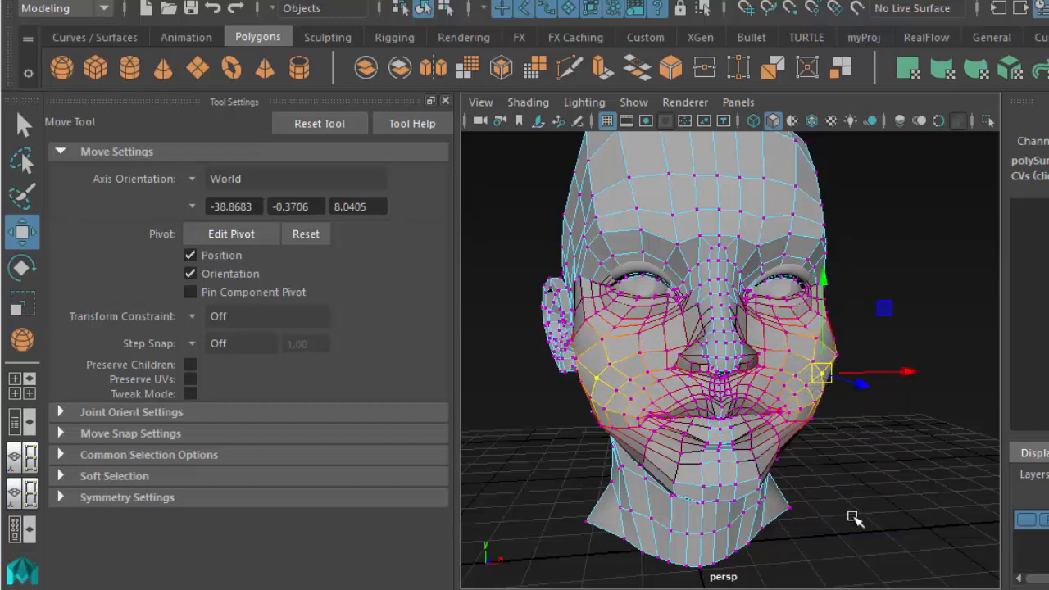
click(852, 518)
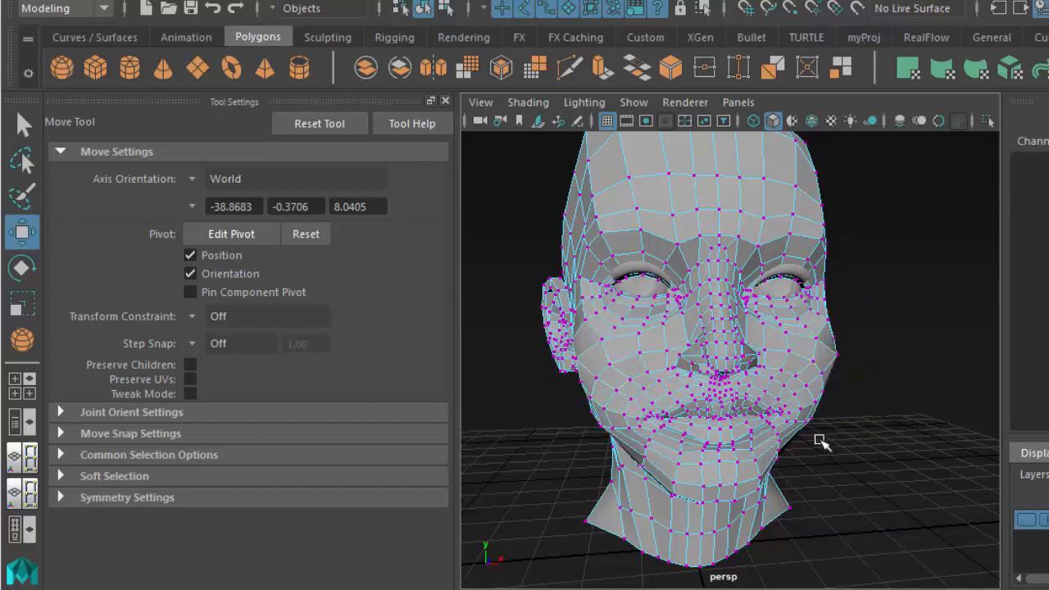